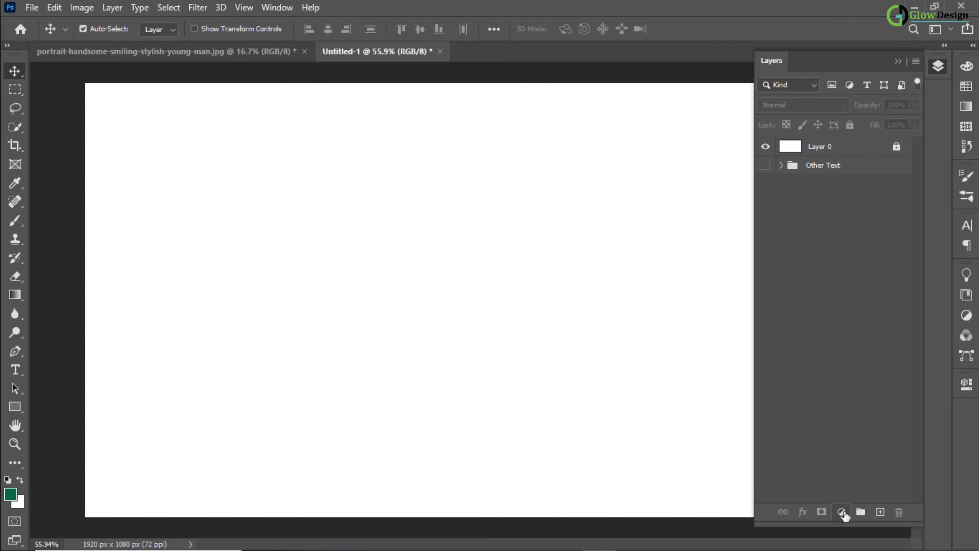
Step: Add a Solid Color fill layer in bright green #03db97 over the white background
left_click(842, 513)
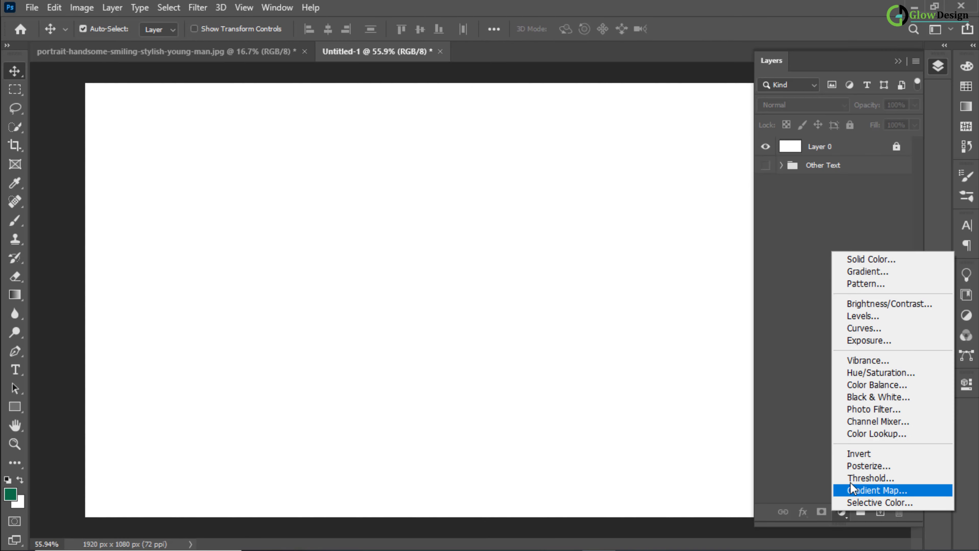
left_click(866, 267)
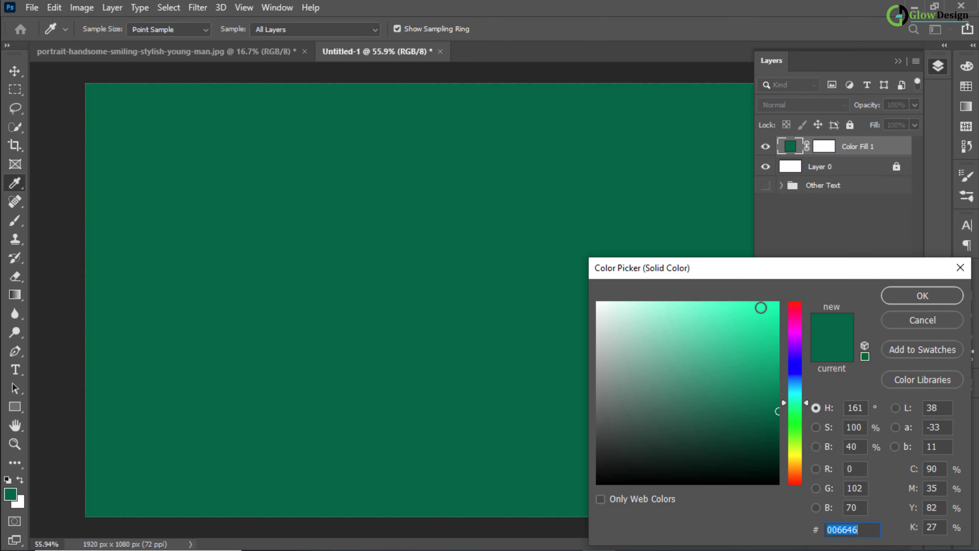
left_click_drag(774, 373, 776, 327)
left_click(922, 296)
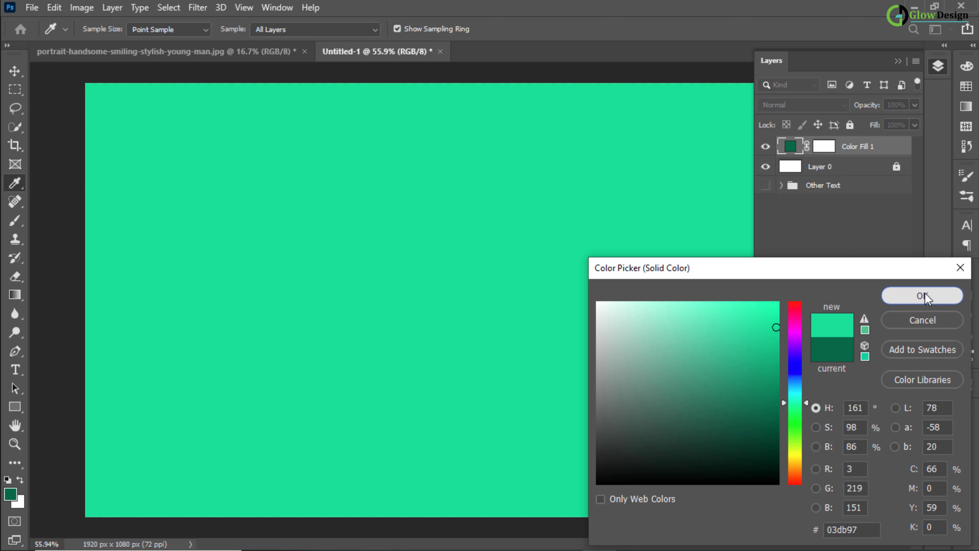
key("v")
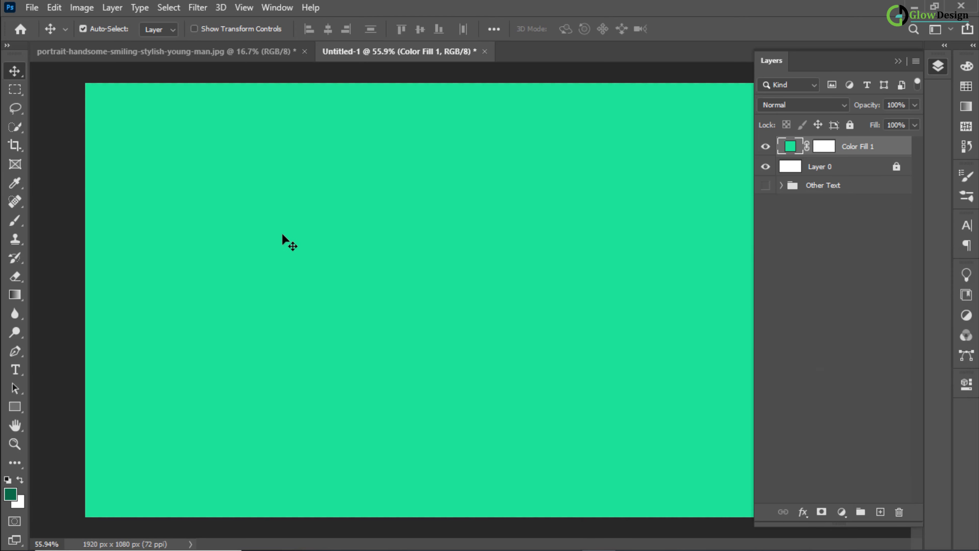
Step: Add the letter "J" as dark green text in Engravers MT Regular at 400 pt on the canvas
left_click(17, 376)
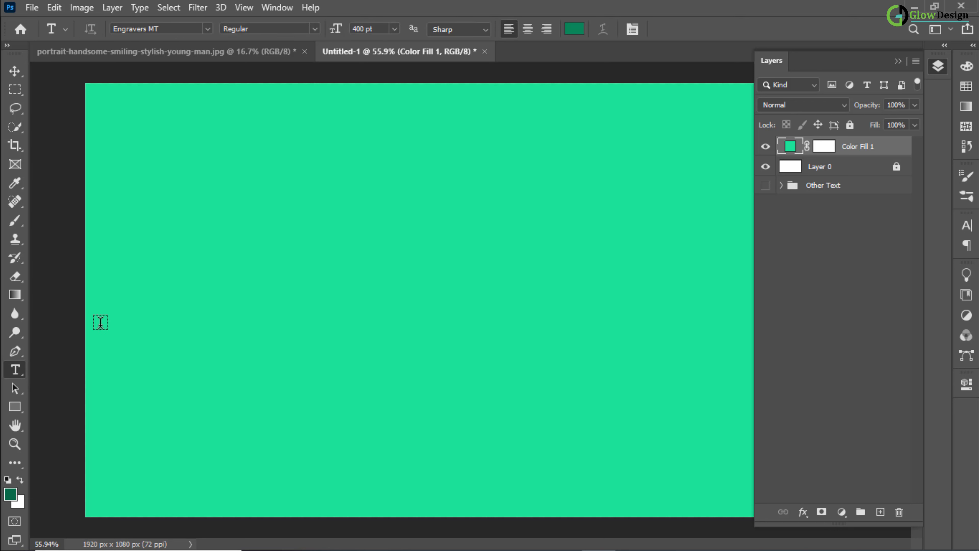
left_click(282, 263)
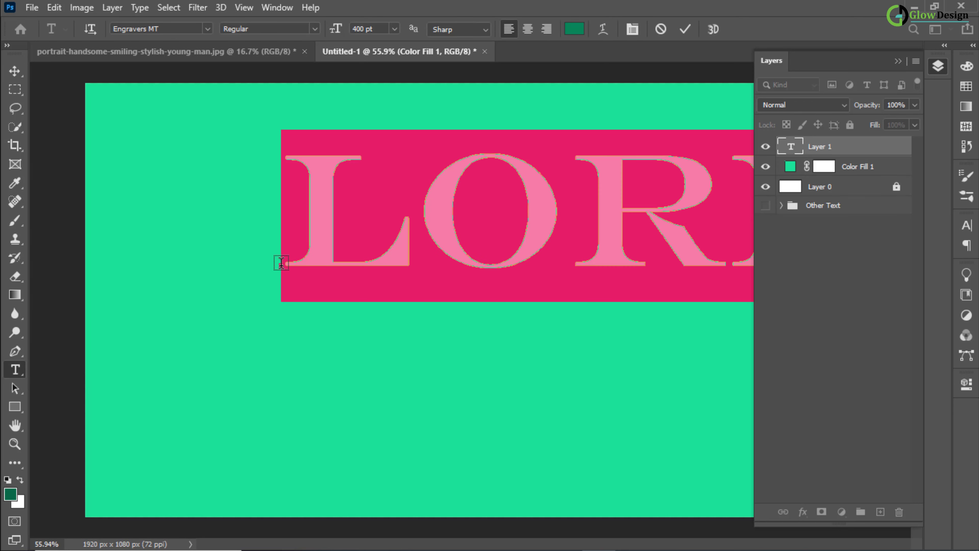
type("J")
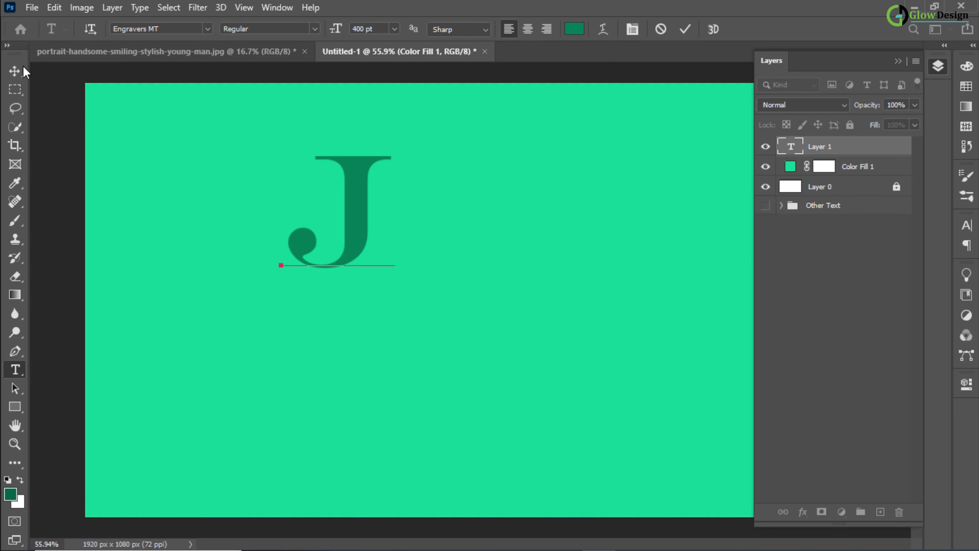
left_click(15, 71)
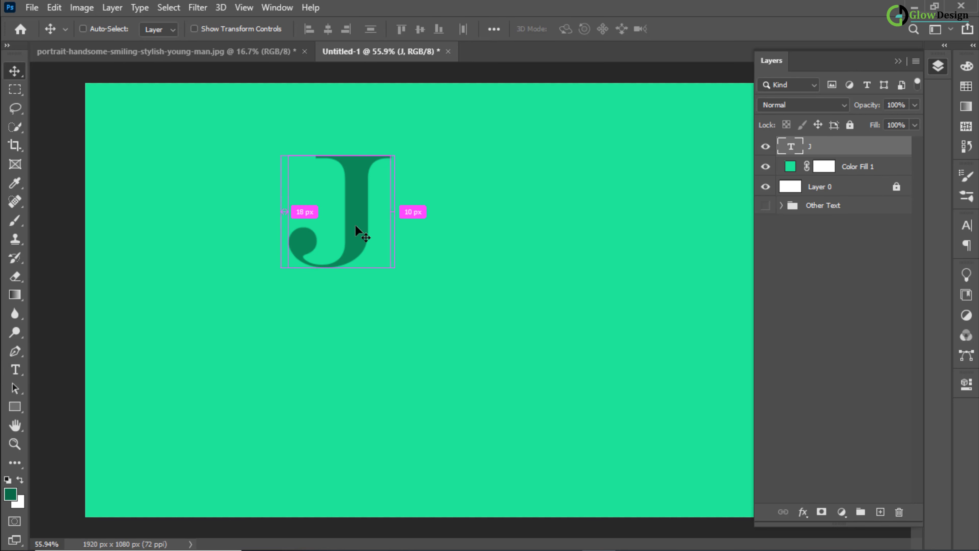
Step: Scale the letter J to about 246% and move it near the middle of the canvas
key("ctrl+t")
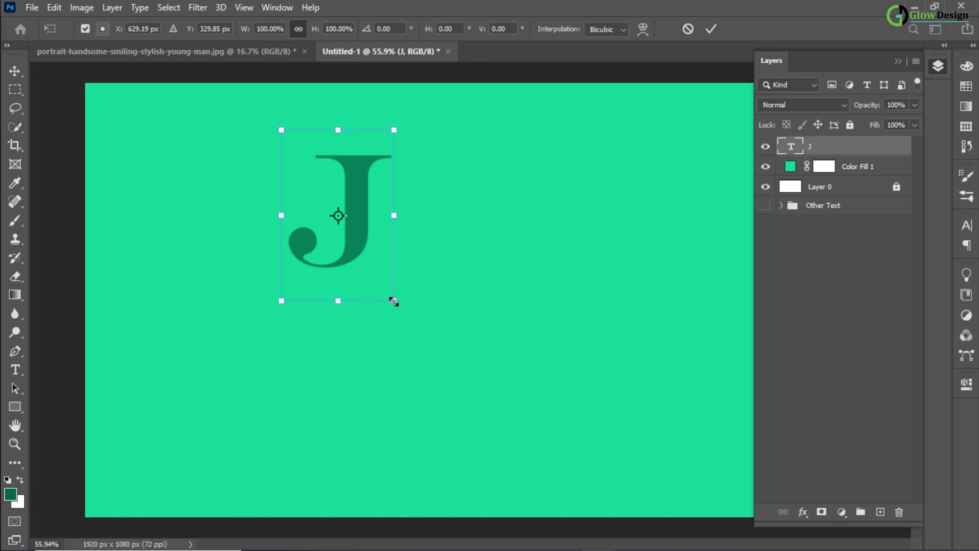
left_click_drag(397, 305, 468, 401)
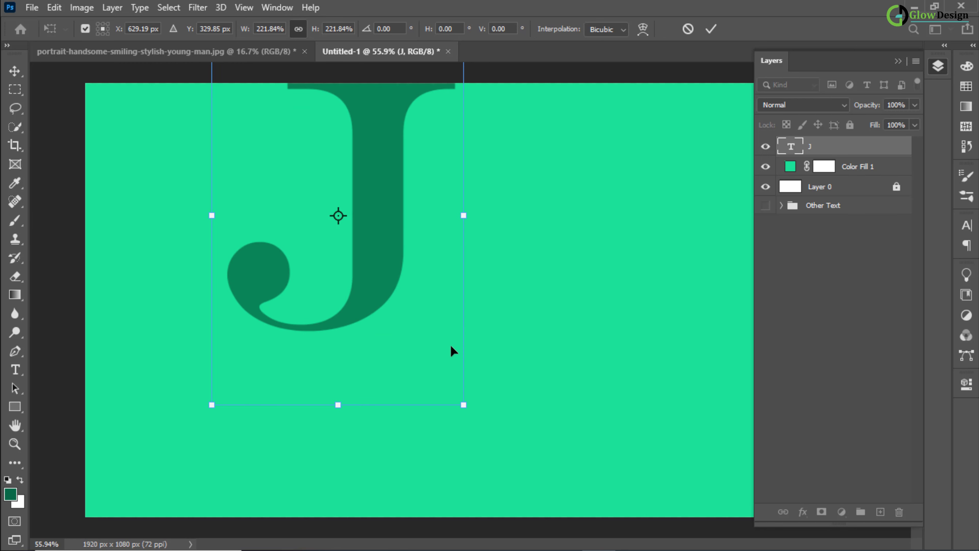
left_click_drag(407, 279, 445, 330)
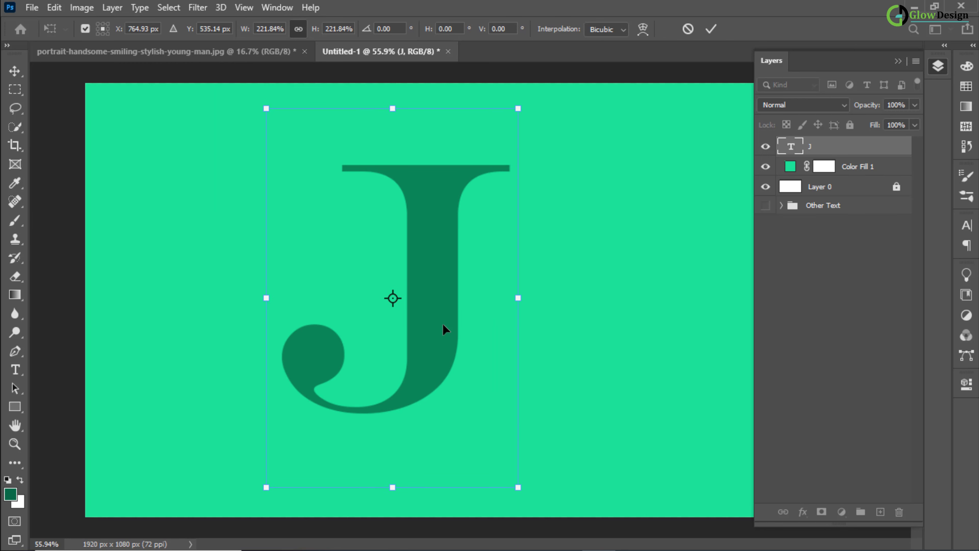
mouse_move(520, 493)
left_mouse_down()
mouse_move(529, 505)
mouse_move(518, 480)
mouse_move(530, 508)
left_mouse_up()
left_click_drag(437, 388, 476, 390)
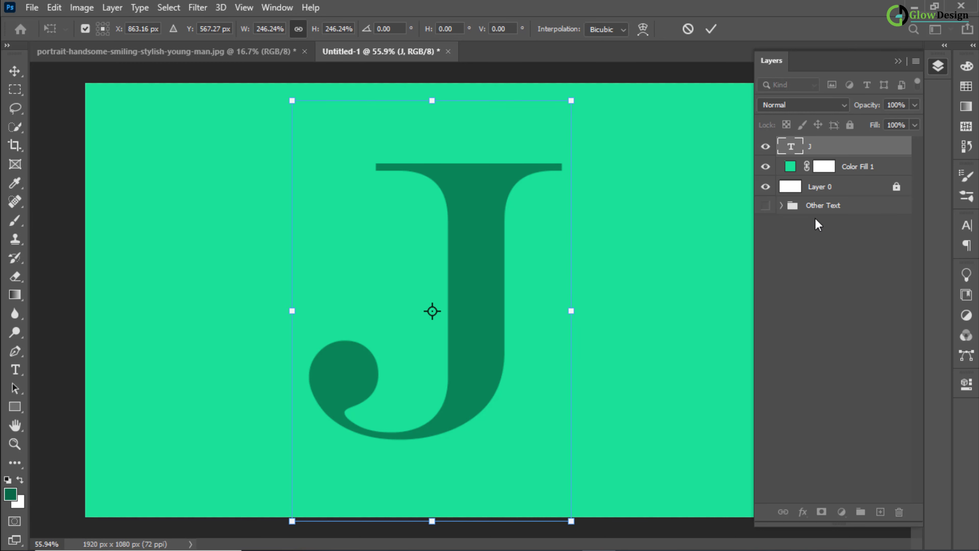
key("Return")
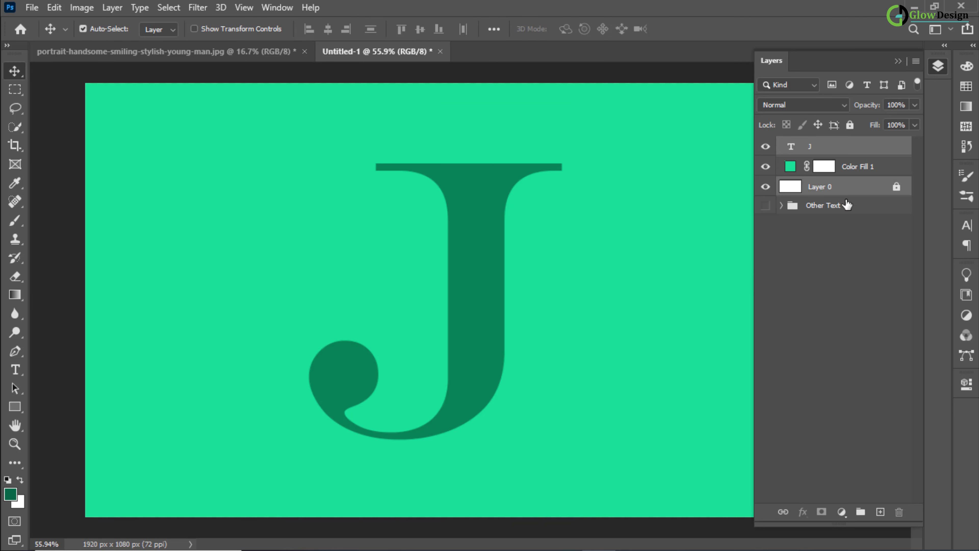
Step: Unlock Layer 0 and centre the J on it horizontally and vertically
left_click(896, 187)
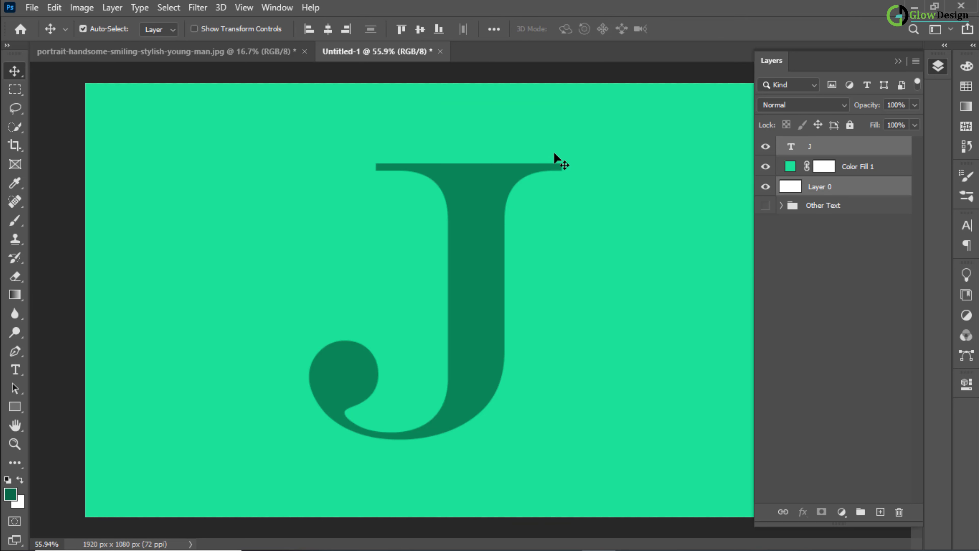
left_click(332, 28)
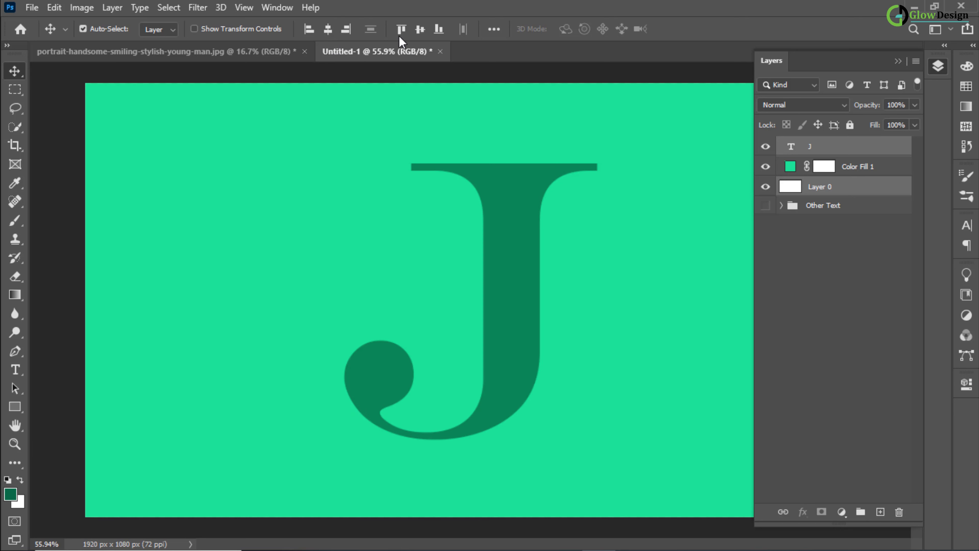
left_click(421, 37)
left_click(803, 268)
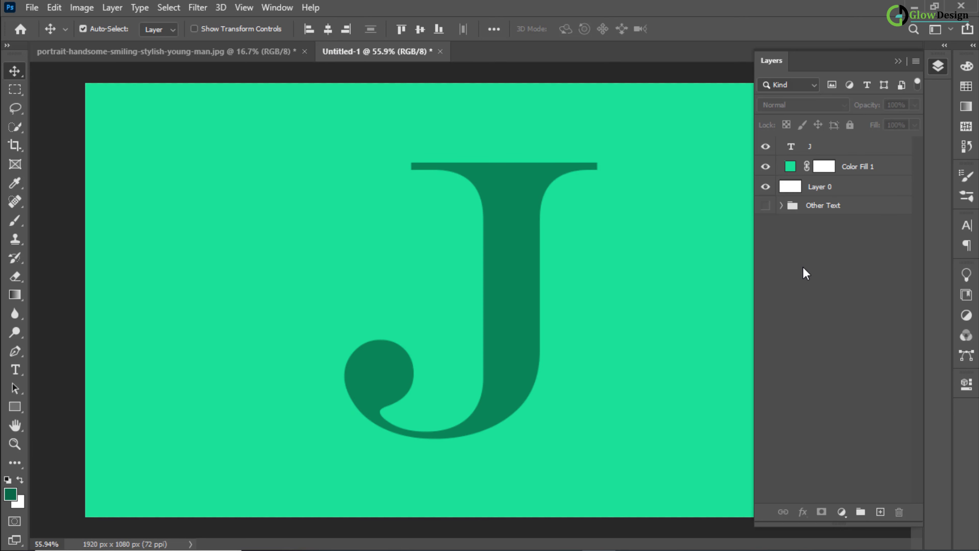
left_click(898, 61)
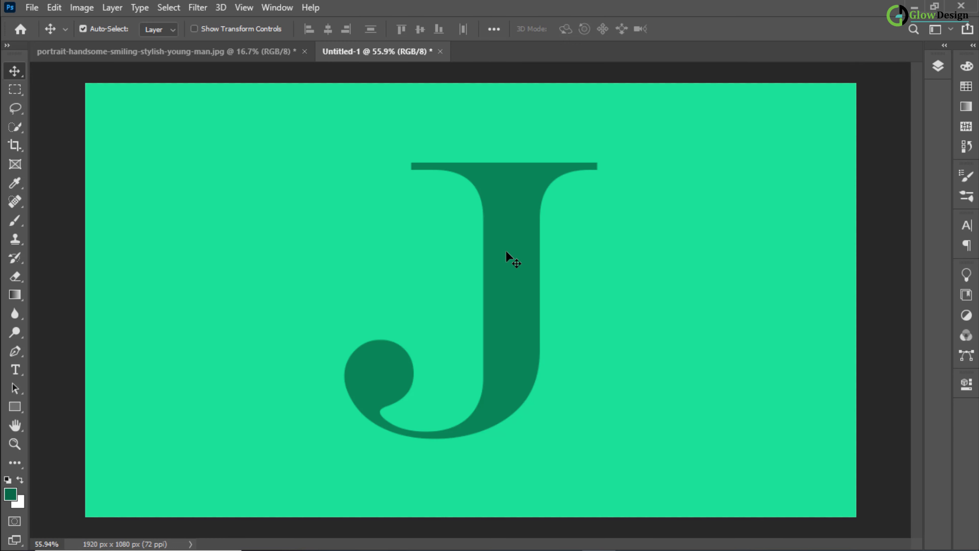
Step: In the portrait photo, mask out the background using a Subject selection and convert the layer to a smart object
left_click(211, 55)
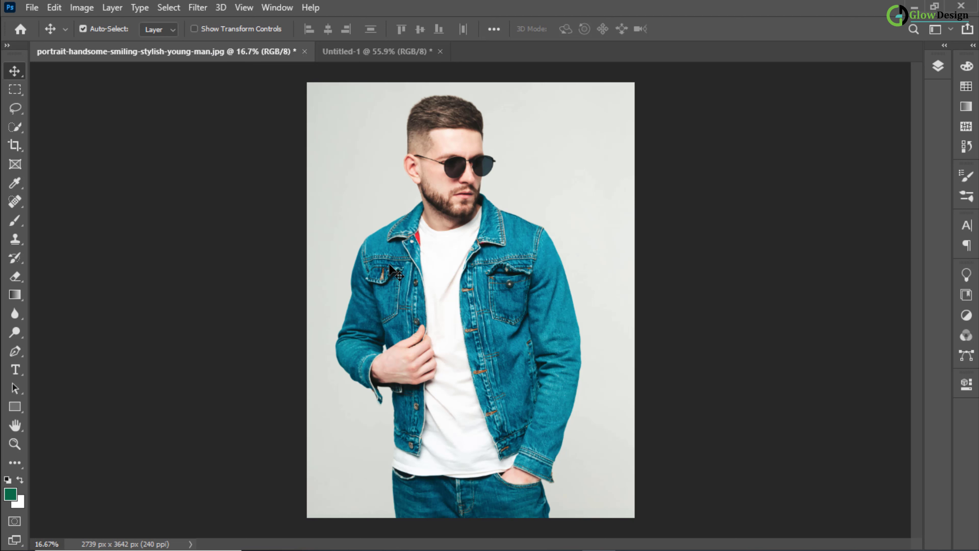
left_click(940, 67)
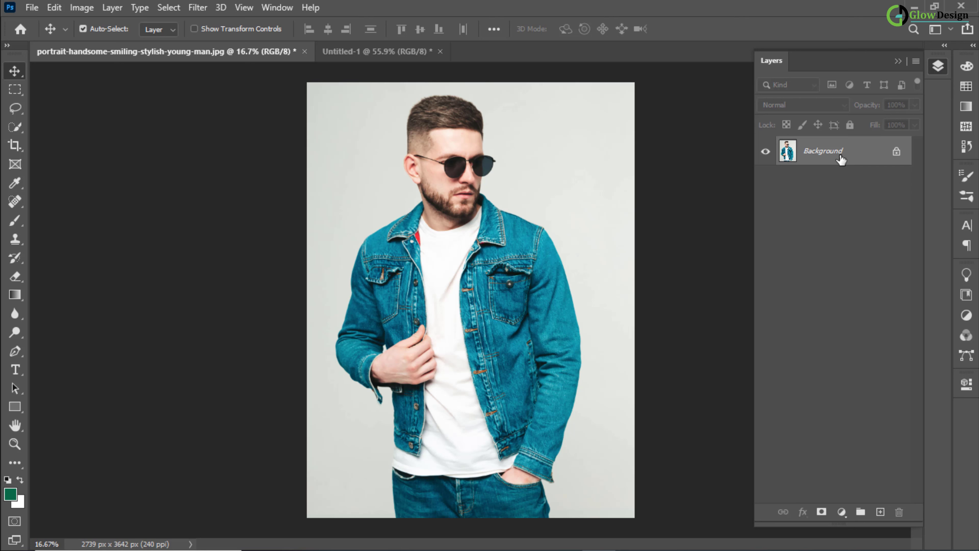
left_click(167, 8)
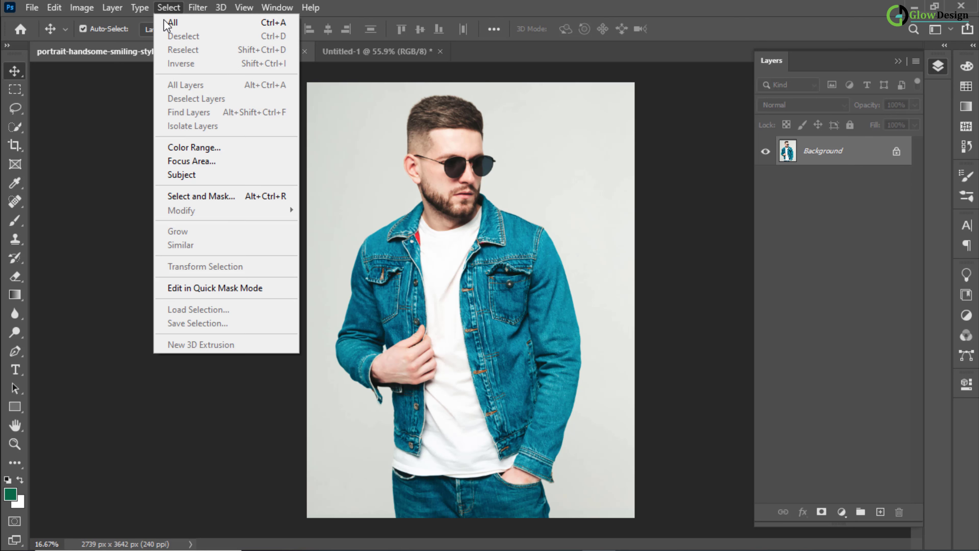
left_click(193, 175)
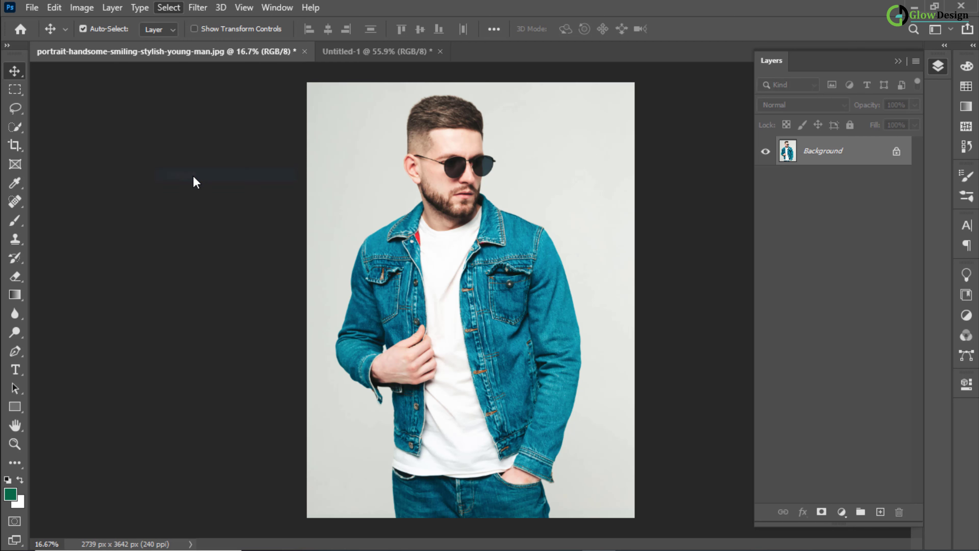
left_click(822, 512)
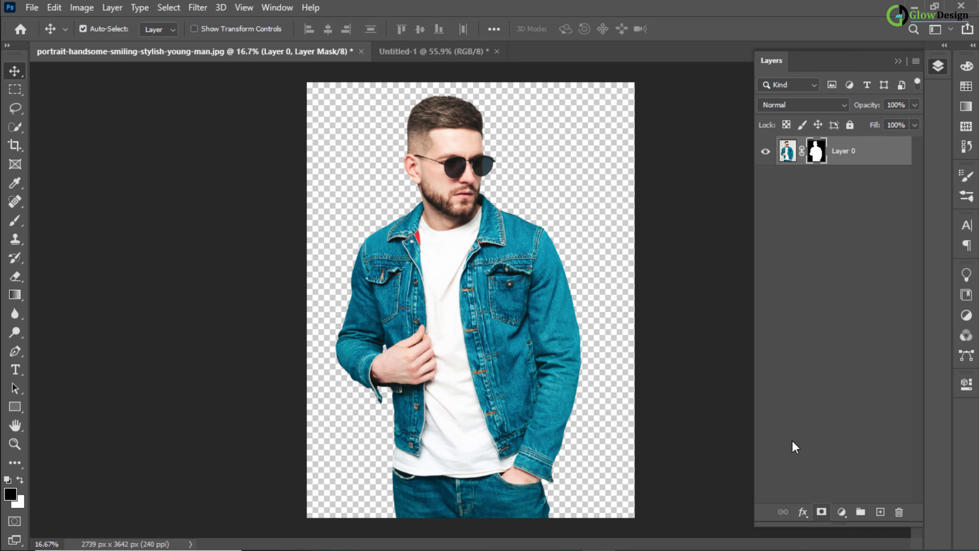
right_click(846, 150)
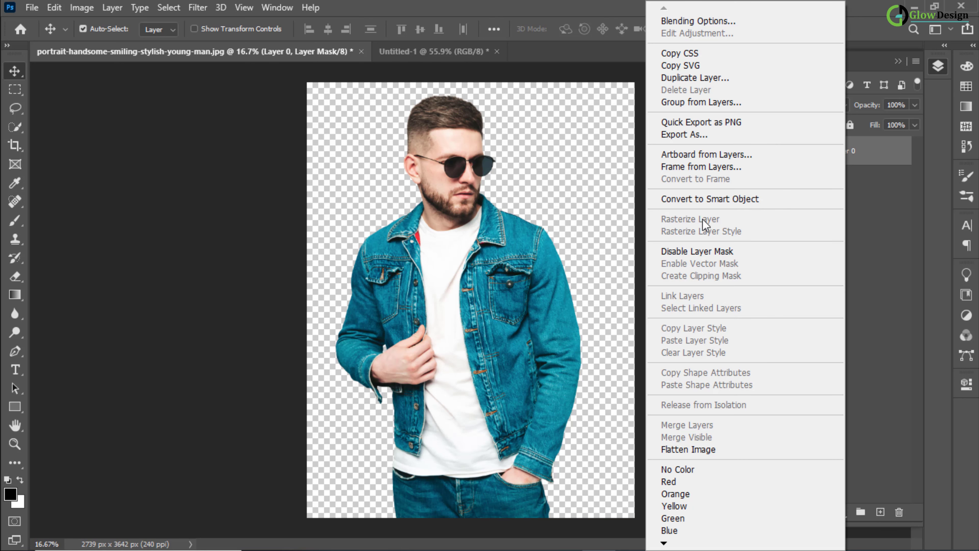
left_click(699, 201)
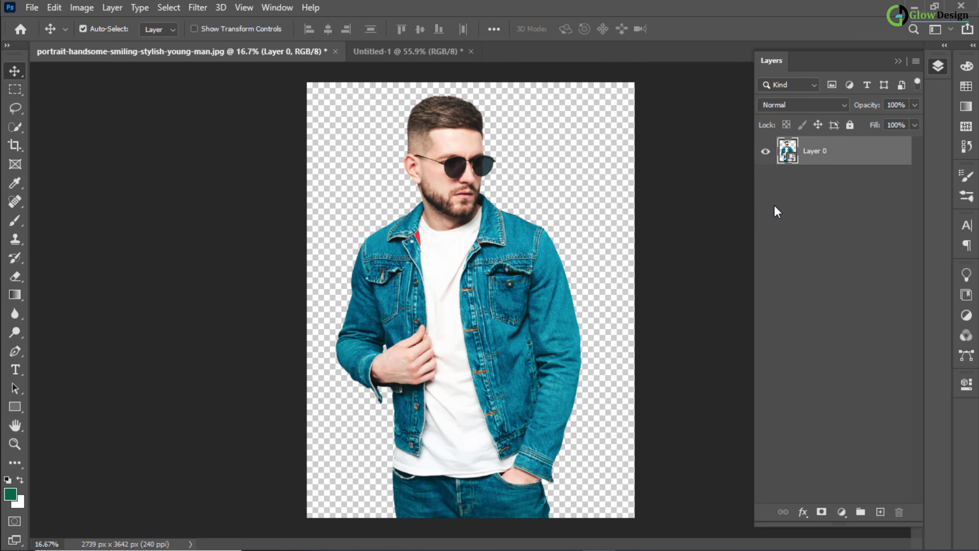
Step: Add a Black & White adjustment above the man and lower its colour sliders to turn the denim nearly black
left_click(842, 513)
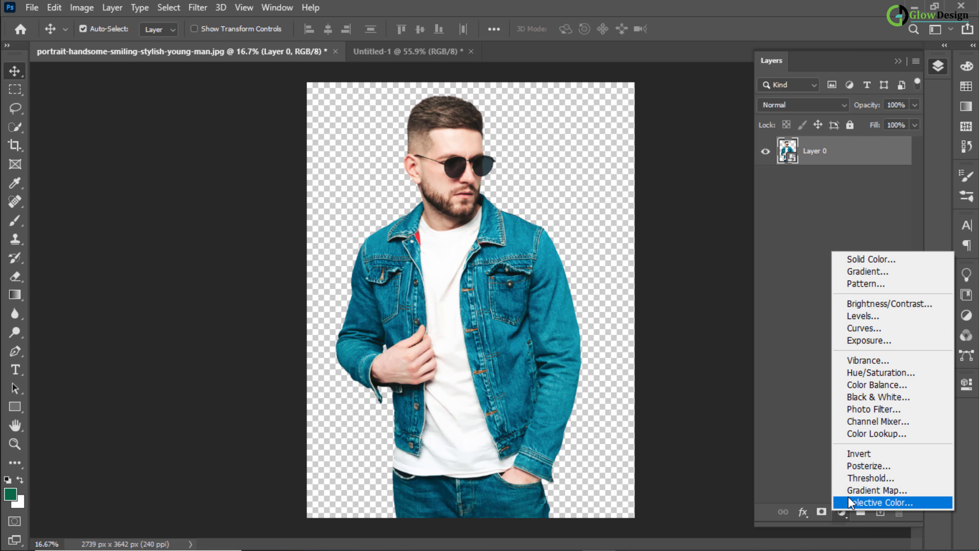
left_click(866, 398)
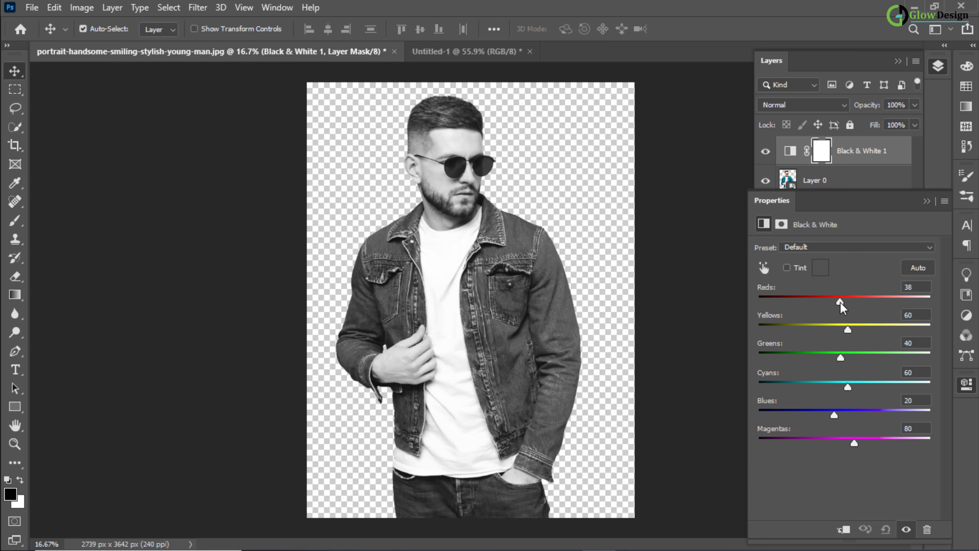
left_click_drag(840, 302, 803, 358)
left_click_drag(847, 386, 827, 416)
left_click_drag(854, 443, 840, 444)
left_click(926, 200)
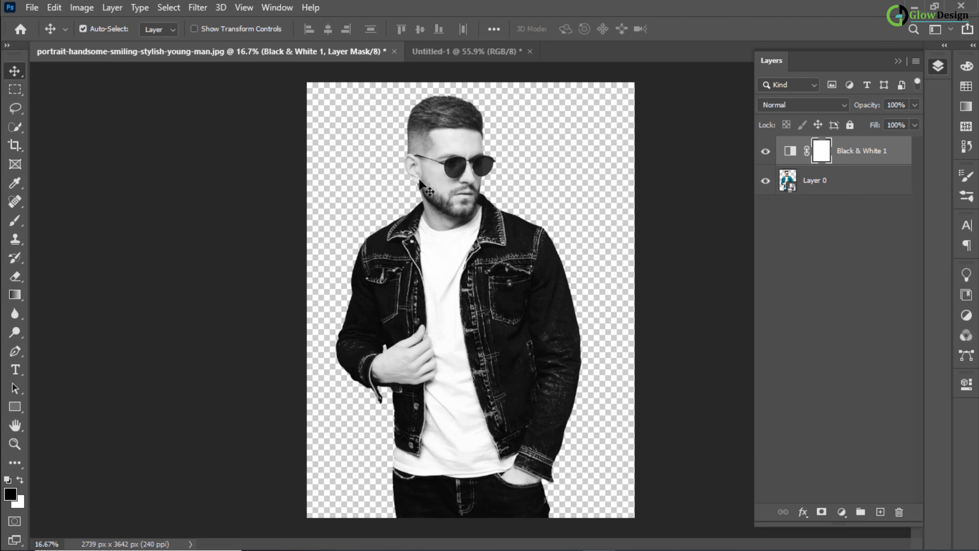
Step: Convert the Black & White adjustment and the man's layer together into one smart object
left_click(839, 185)
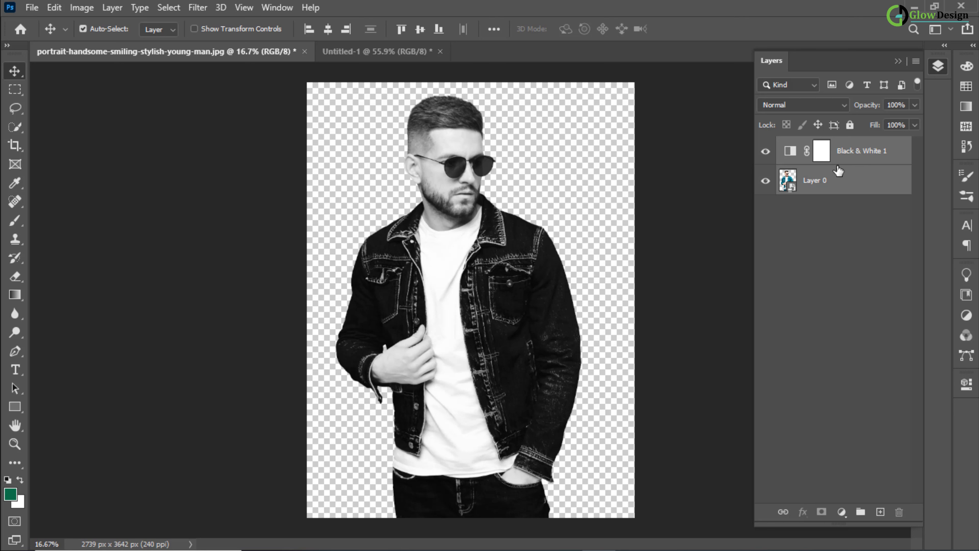
right_click(839, 170)
left_click(754, 197)
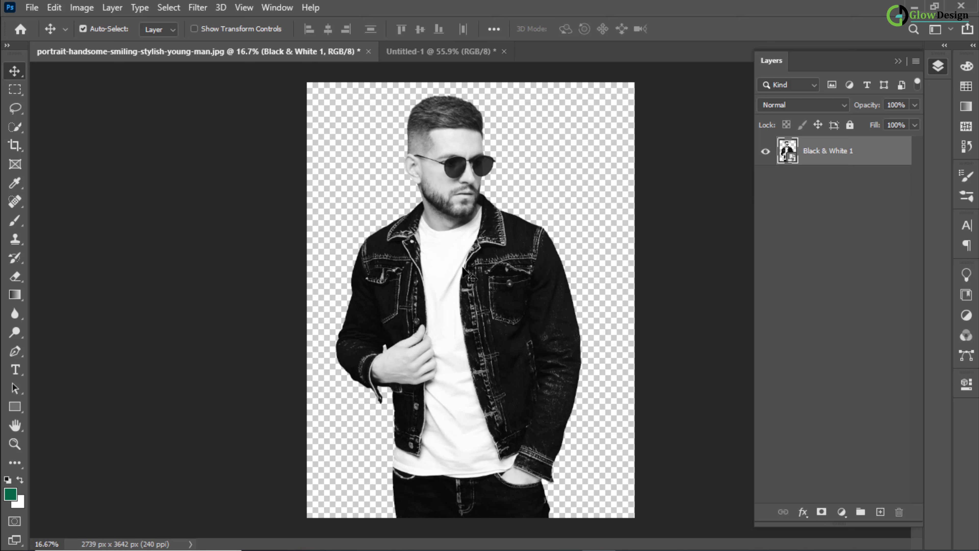
Step: Bring the black-and-white cutout into the Untitled-1 document above the J and scale it down to about 53%
left_click_drag(462, 267, 489, 264)
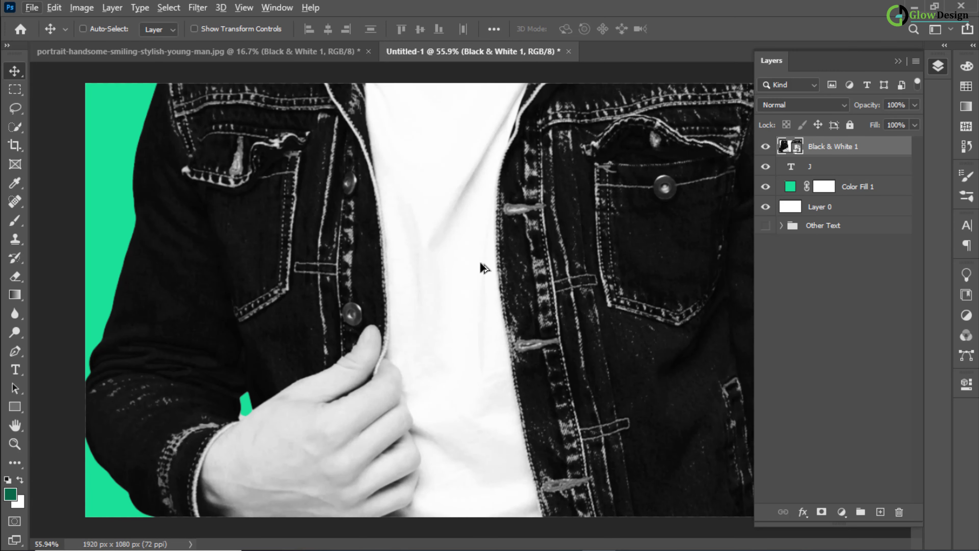
key("ctrl+t")
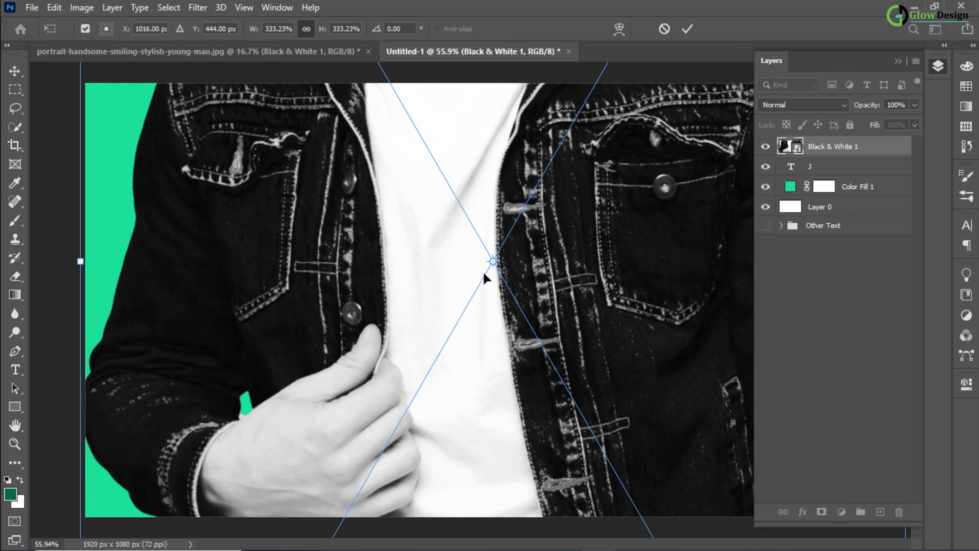
scroll(542, 278, "down", 5)
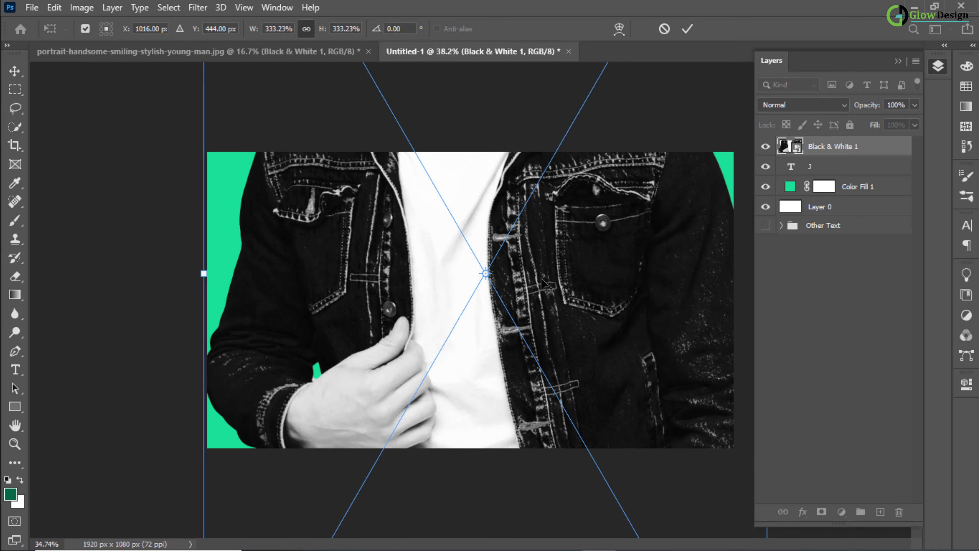
scroll(541, 277, "down", 13)
left_click_drag(549, 420, 486, 314)
scroll(479, 301, "up", 5)
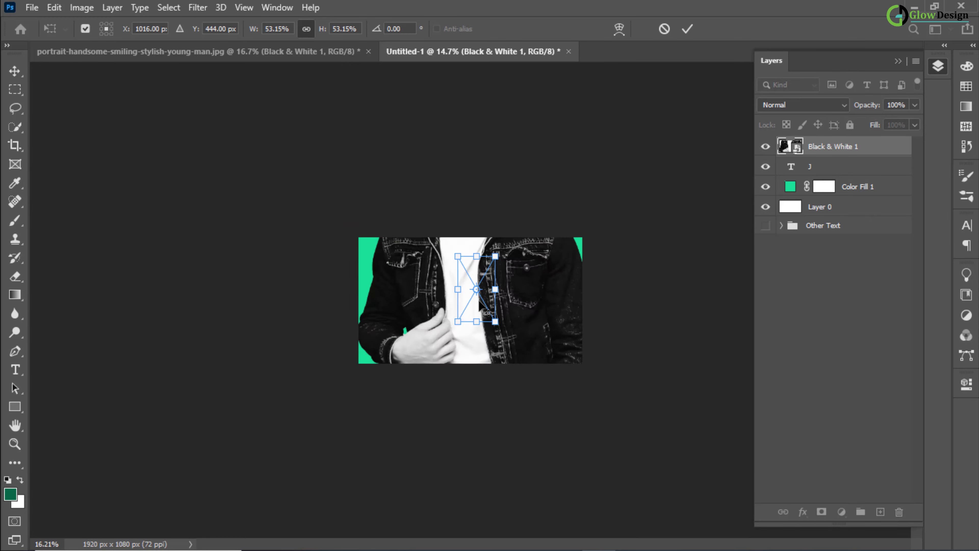
scroll(480, 306, "up", 8)
Step: Position the man over the J's stem at about 54% scale, using 58% opacity for alignment and restoring it to 100%
left_click_drag(872, 108, 845, 110)
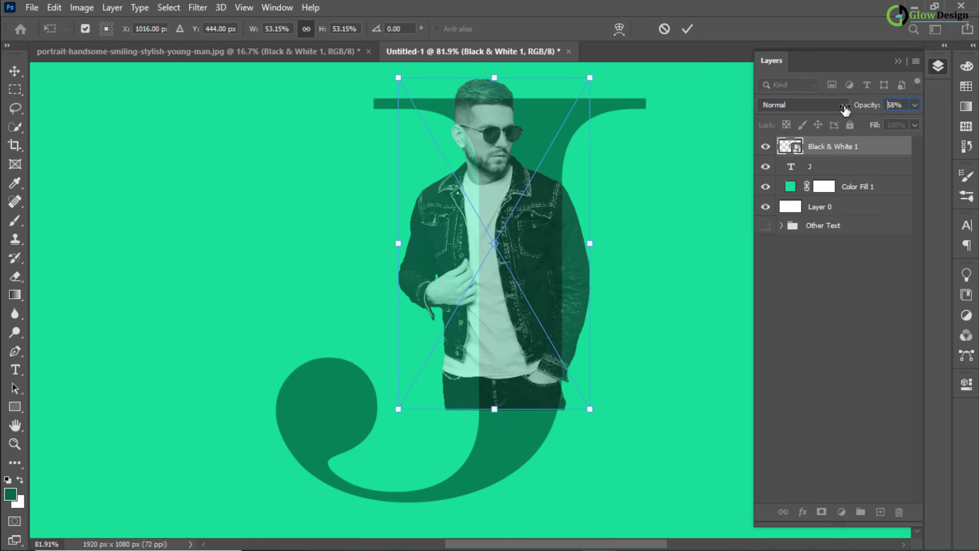
left_click_drag(511, 282, 495, 346)
left_click_drag(575, 475, 587, 493)
left_click_drag(504, 473, 498, 473)
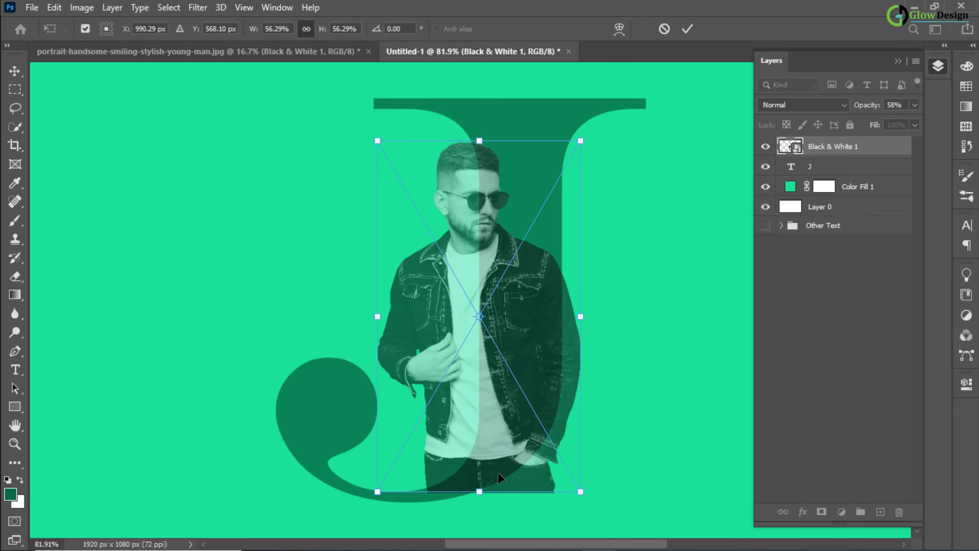
left_click_drag(377, 492, 372, 502)
mouse_move(533, 438)
left_mouse_down()
mouse_move(561, 434)
mouse_move(551, 433)
left_mouse_up()
left_click_drag(598, 137, 587, 158)
left_click_drag(526, 286, 524, 289)
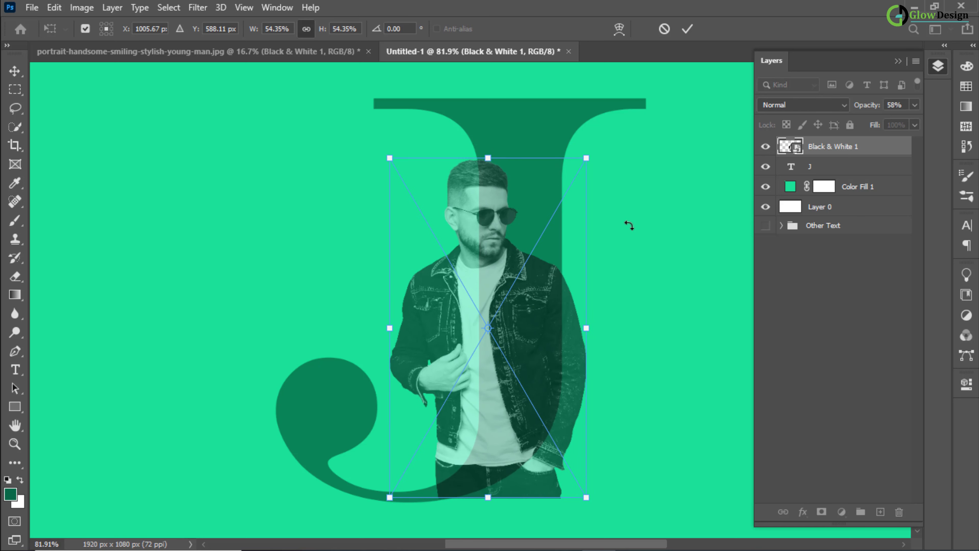
left_click_drag(866, 108, 906, 109)
left_click(687, 31)
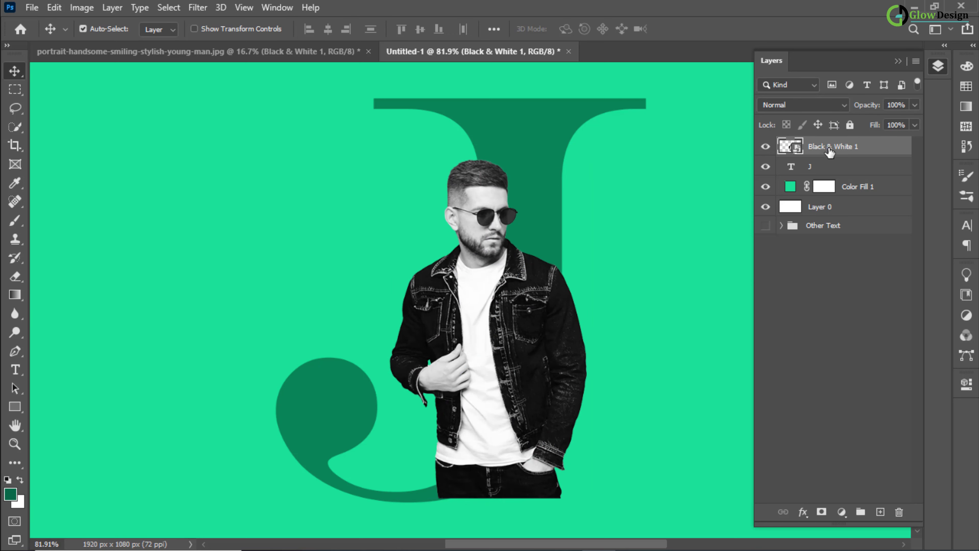
Step: Duplicate the Black & White 1 cutout layer
left_click_drag(829, 154, 881, 511)
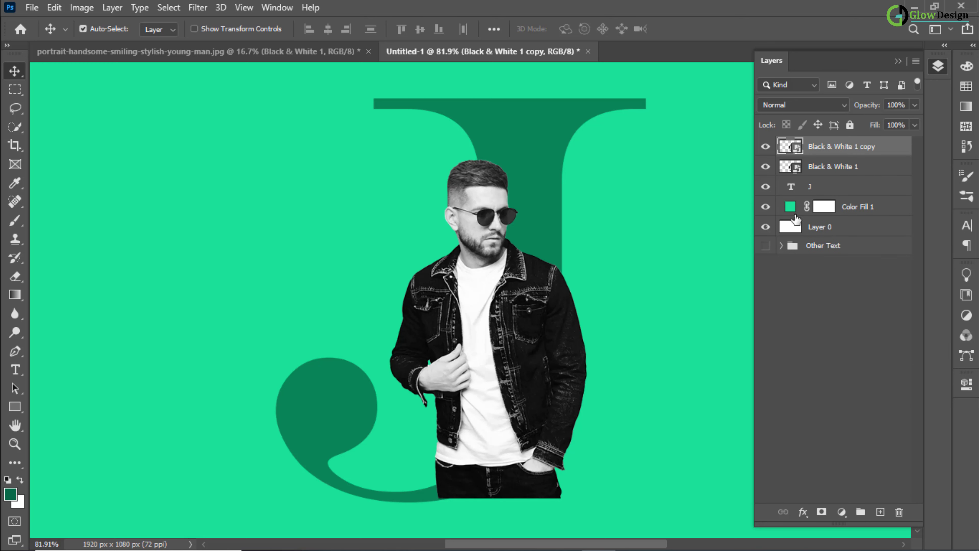
left_click(819, 172)
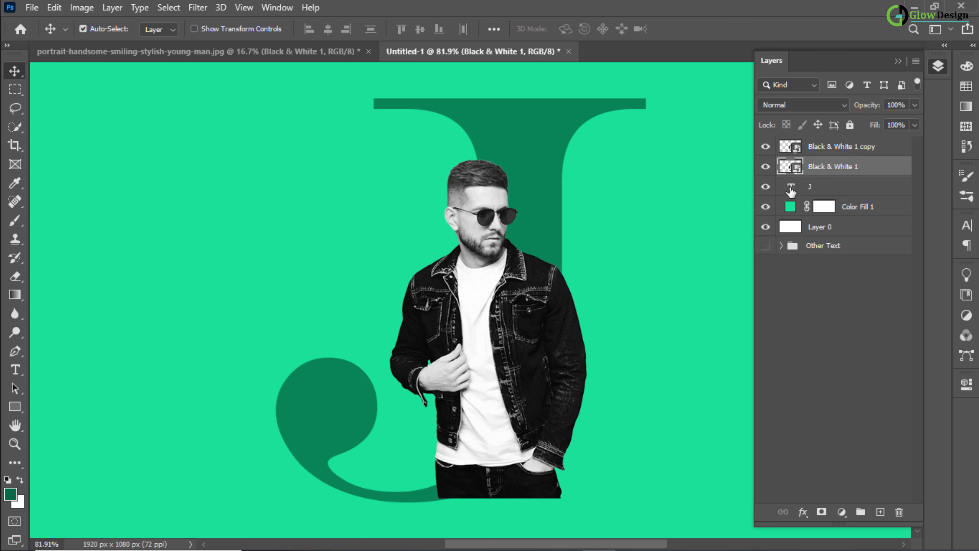
Step: Add an Inner Shadow to the J text layer with Multiply blending, 21 px distance and 25% choke
left_click(819, 189)
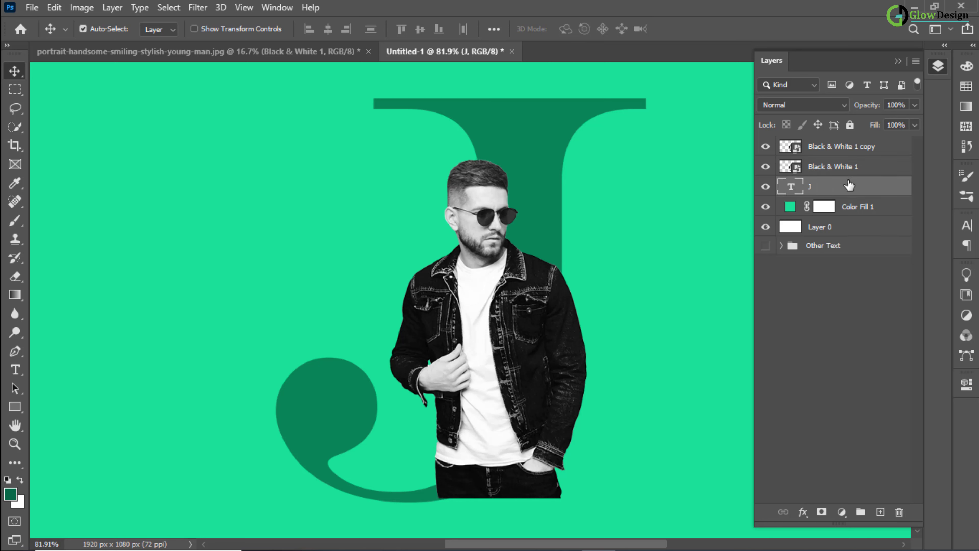
left_click(803, 513)
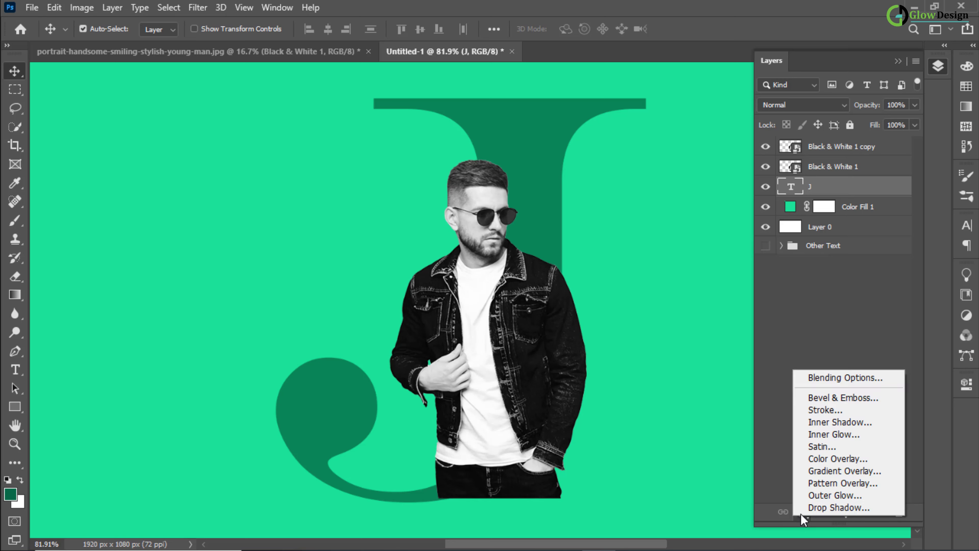
left_click(821, 377)
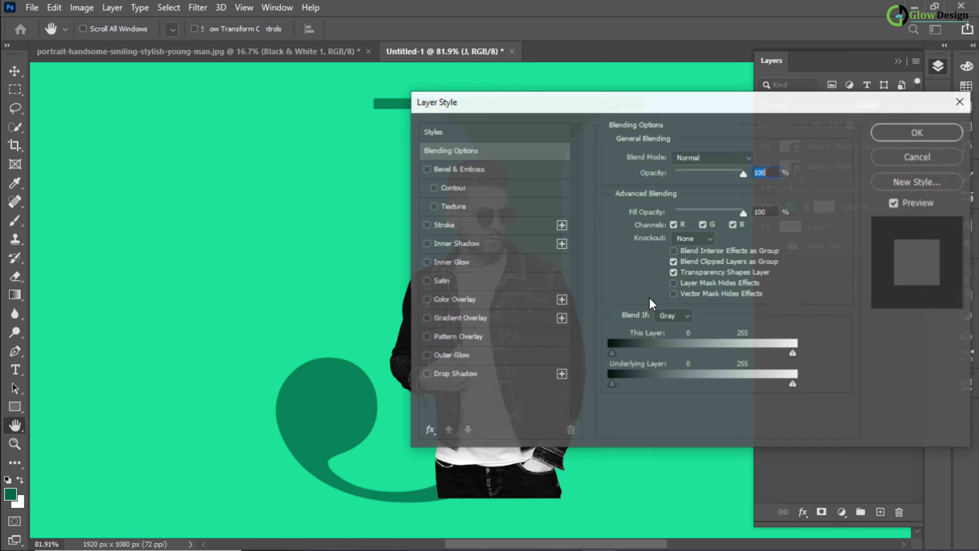
key("ctrl+plus")
left_click_drag(330, 249, 162, 251)
key("ctrl+minus")
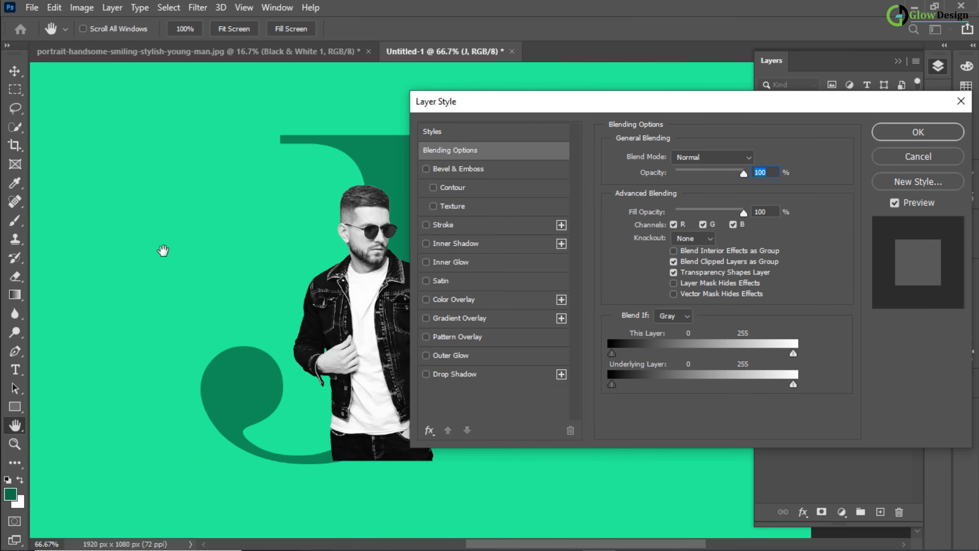
left_click_drag(299, 242, 152, 218)
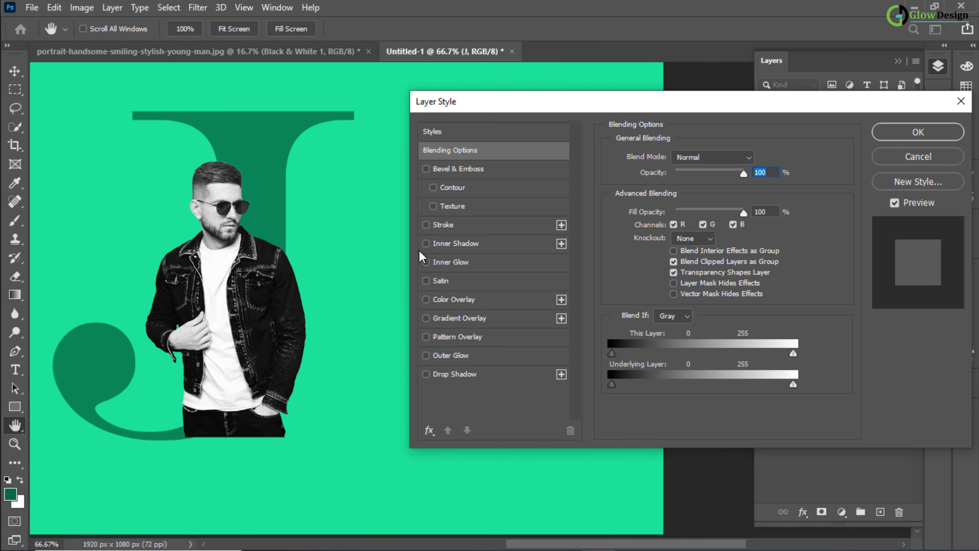
left_click(444, 244)
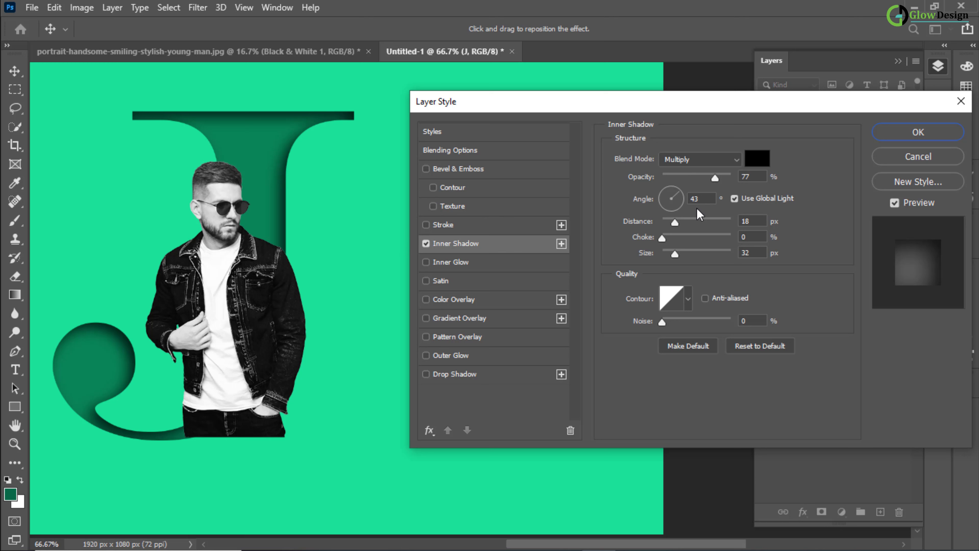
left_click(726, 163)
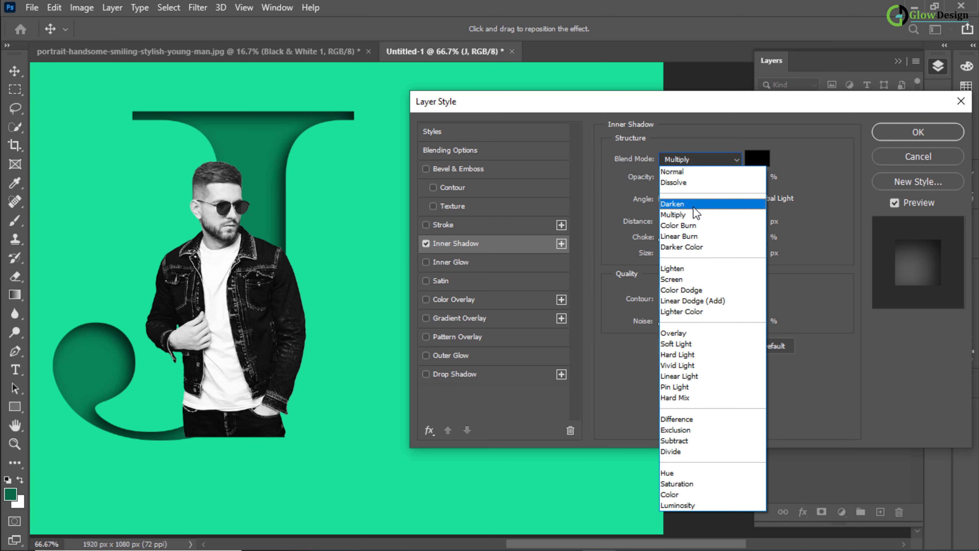
left_click(693, 215)
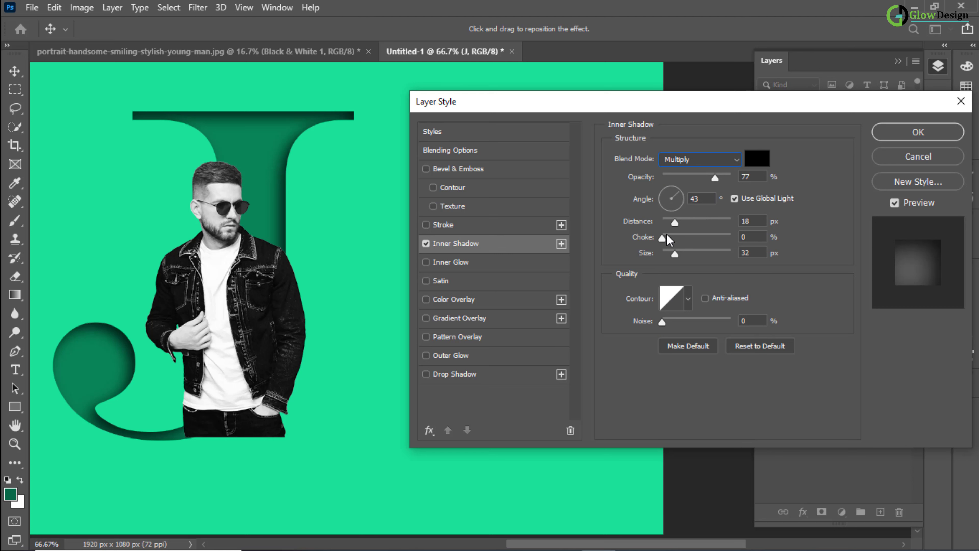
mouse_move(675, 224)
left_mouse_down()
mouse_move(671, 244)
mouse_move(684, 255)
mouse_move(675, 243)
left_mouse_up()
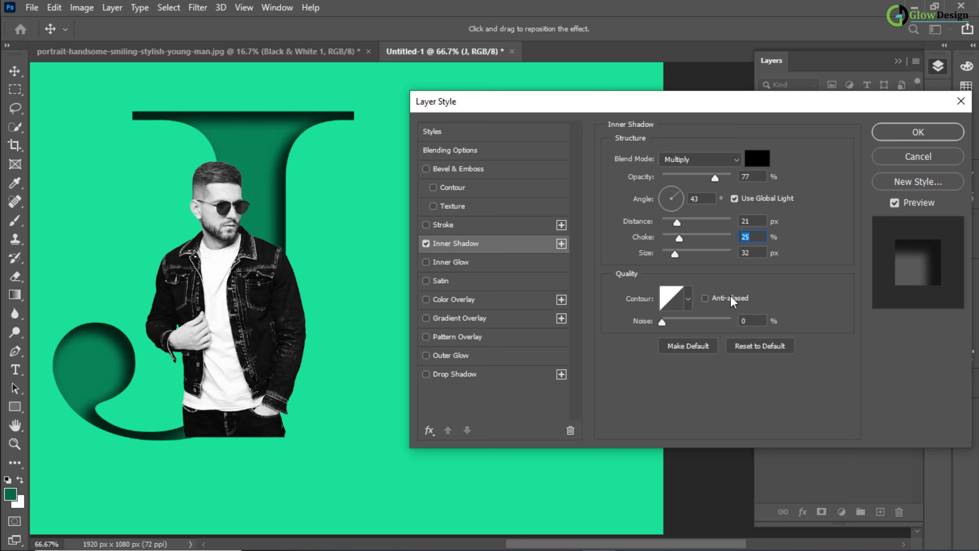
Step: Add a green-white-green gradient stroke to the J and move both gradient midpoints closer to the central white stop
left_click(448, 224)
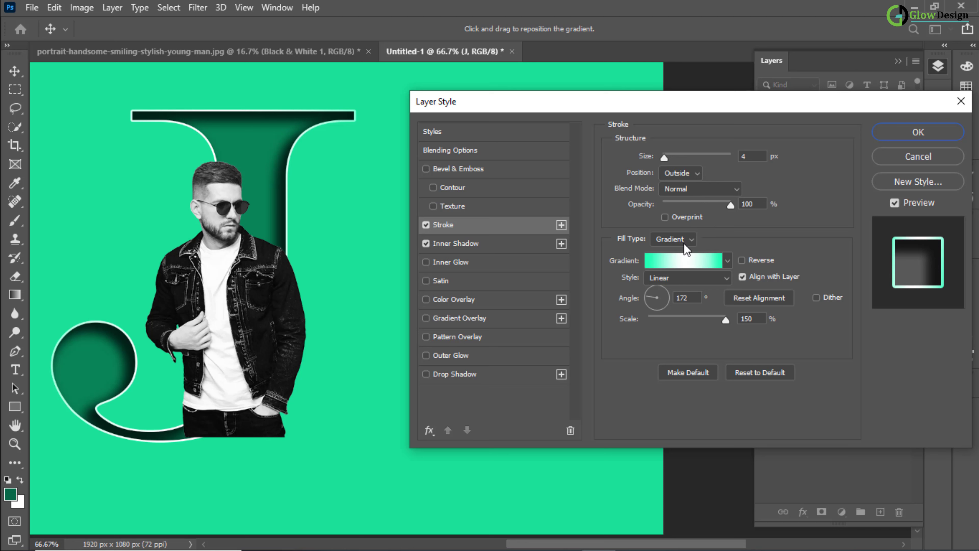
left_click(689, 266)
left_click(764, 350)
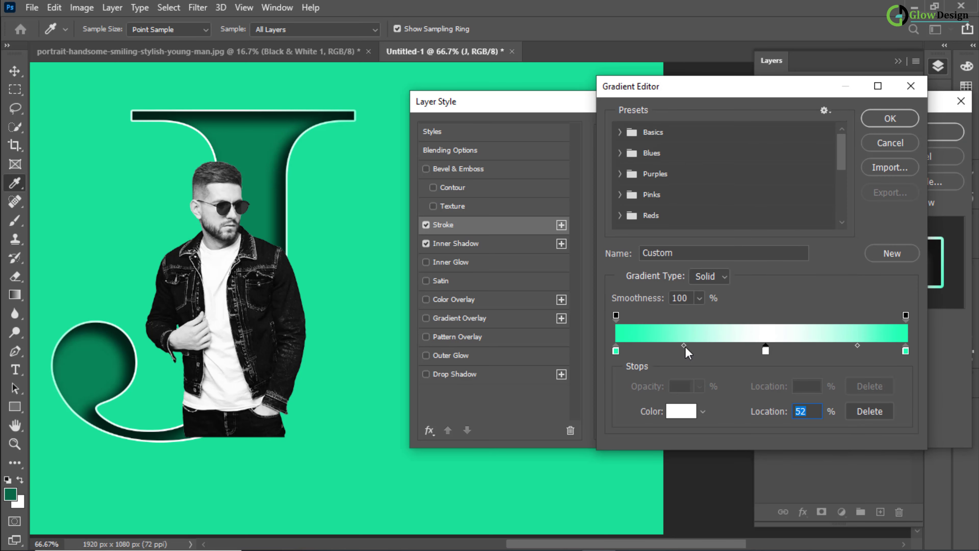
left_click(683, 345)
left_click(765, 350)
left_click_drag(858, 345, 831, 346)
left_click(765, 351)
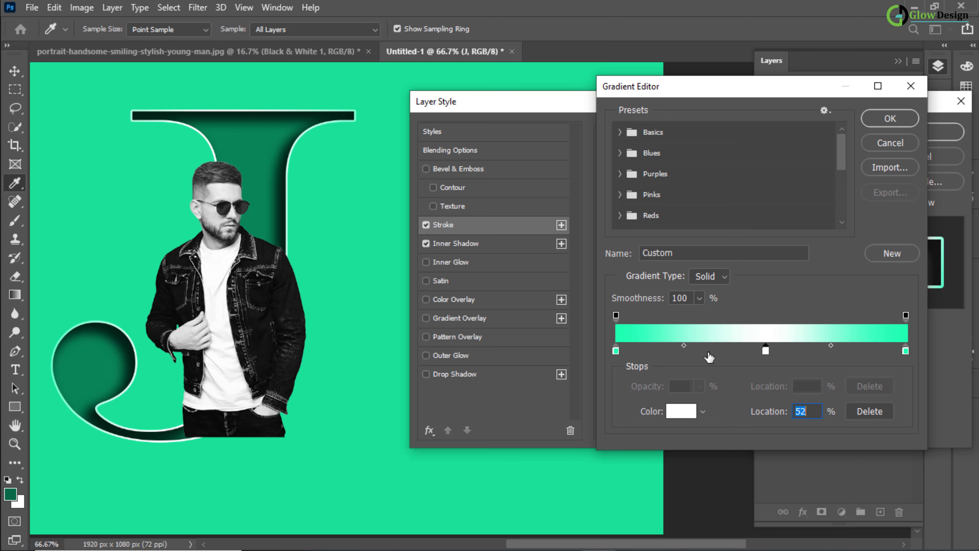
left_click_drag(684, 346, 699, 347)
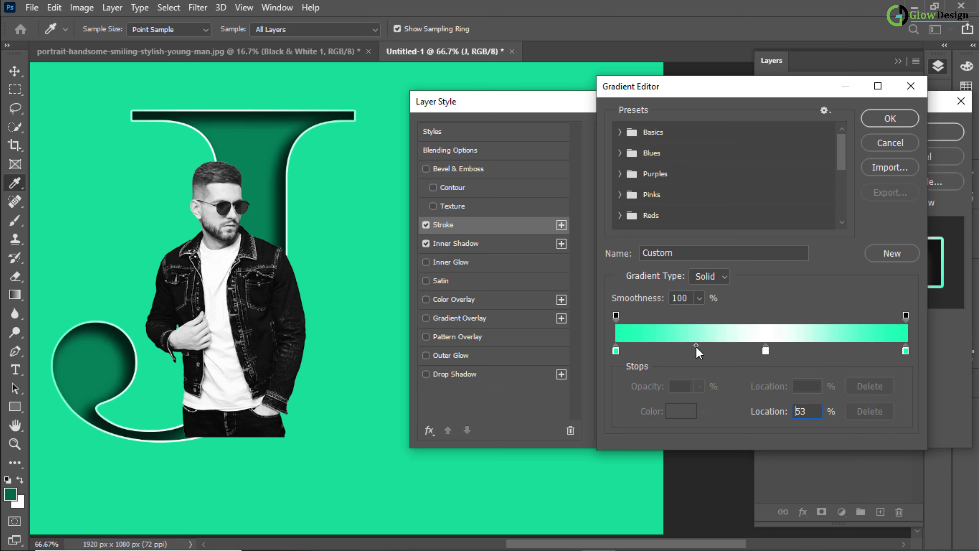
left_click(890, 118)
Step: Set the angle of the J's stroke gradient to 90°
left_click_drag(691, 297, 673, 305)
type("9")
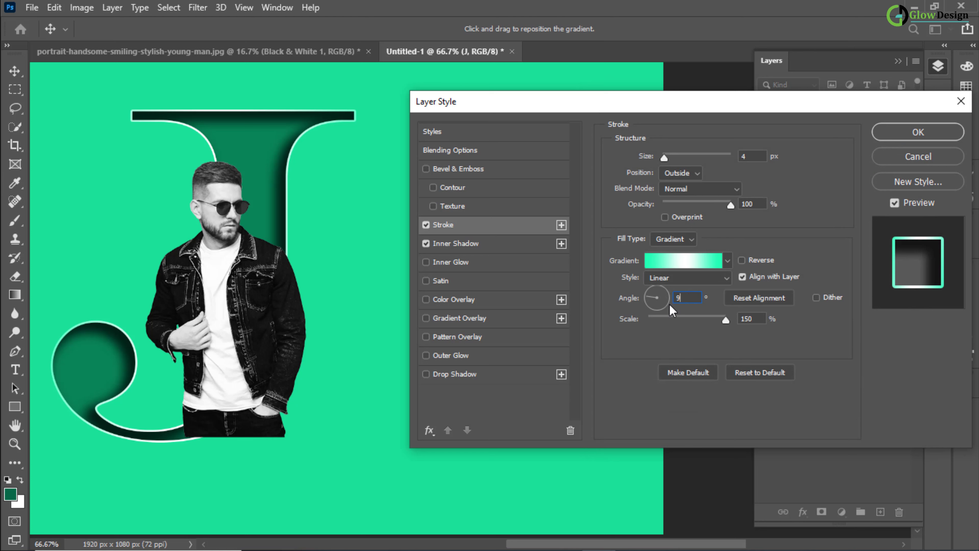
type("0")
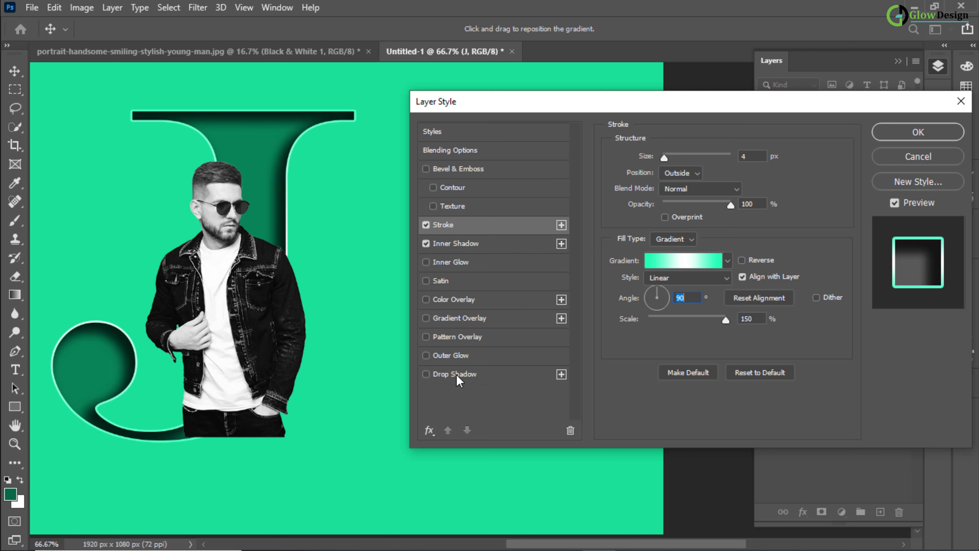
Step: Add a Multiply drop shadow to the J in dark green 143828 and apply the layer style
left_click(442, 373)
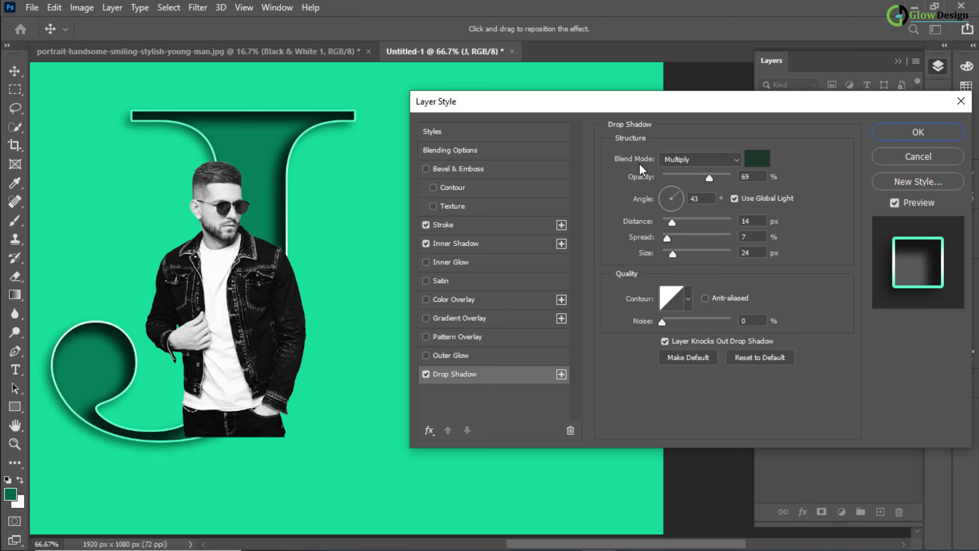
left_click(700, 159)
left_click(696, 220)
left_click(757, 158)
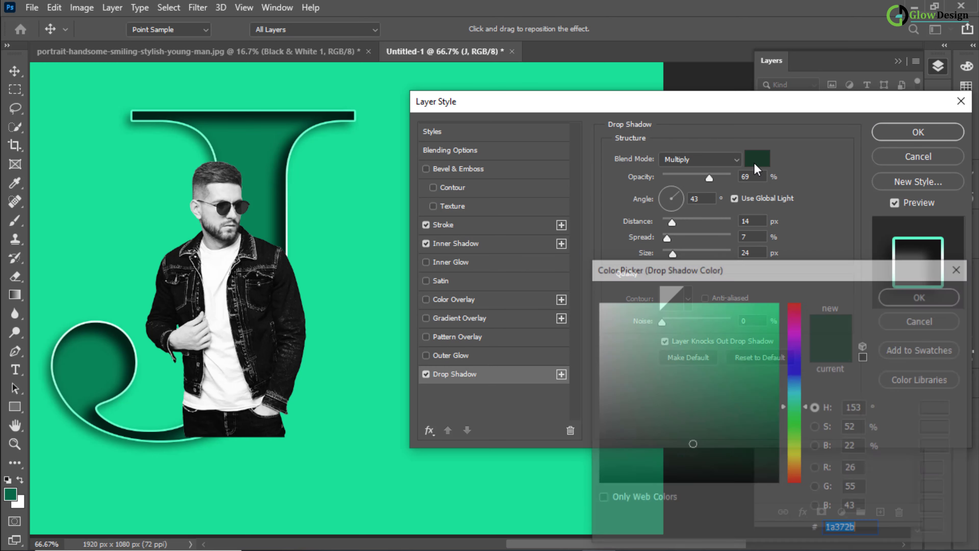
left_click_drag(706, 445, 715, 444)
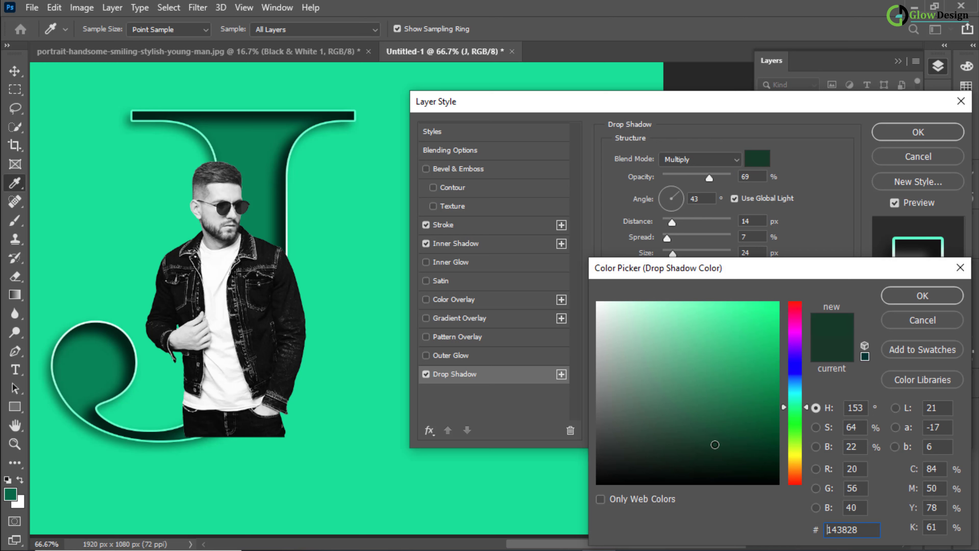
left_click(926, 299)
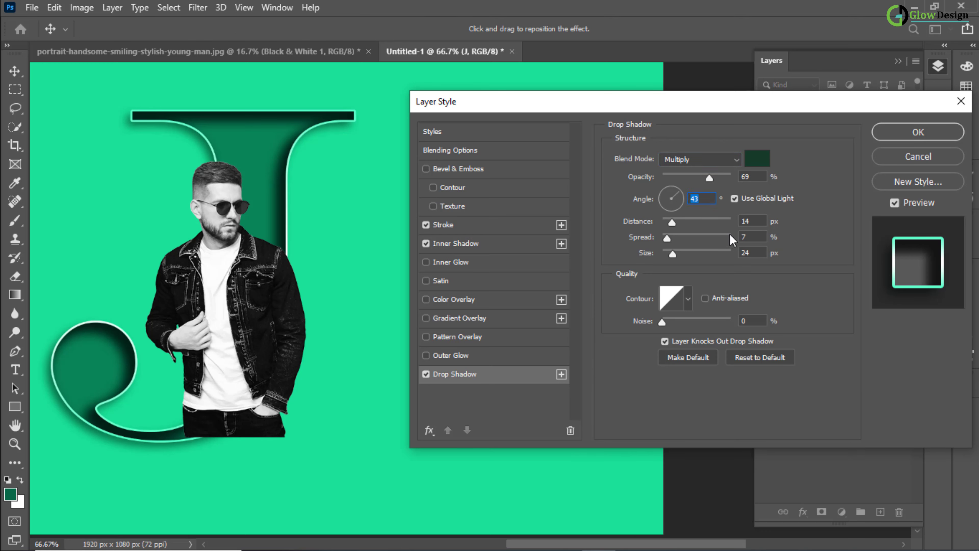
left_click(750, 221)
left_click(743, 237)
left_click(757, 252)
left_click(918, 131)
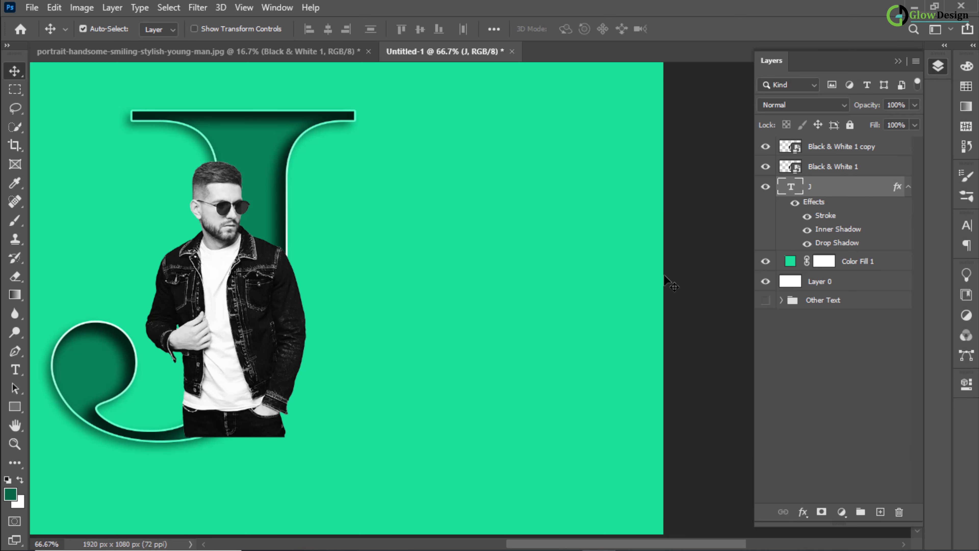
Step: Hide the J layer's effects and clip the Black & White 1 layer to the J with a clipping mask
left_click(799, 206)
left_click(821, 171)
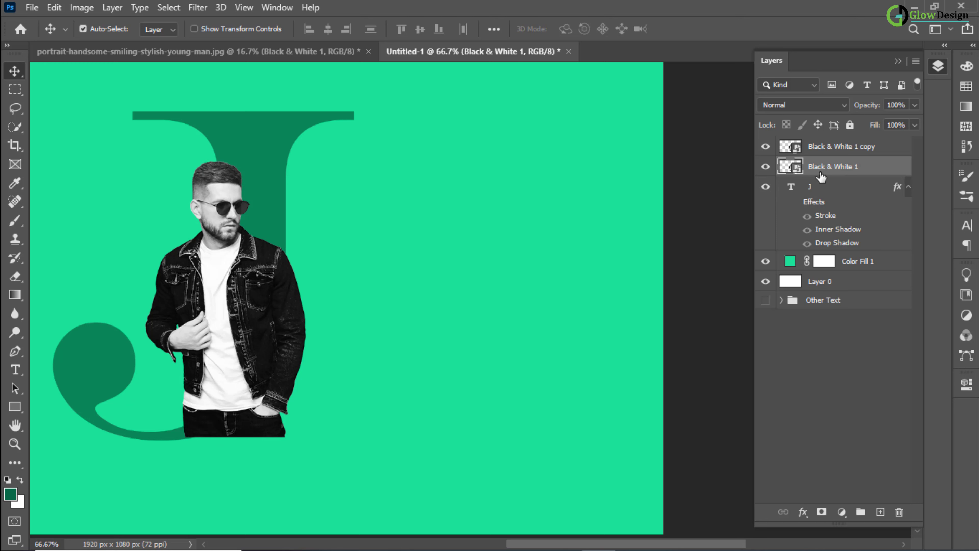
right_click(822, 171)
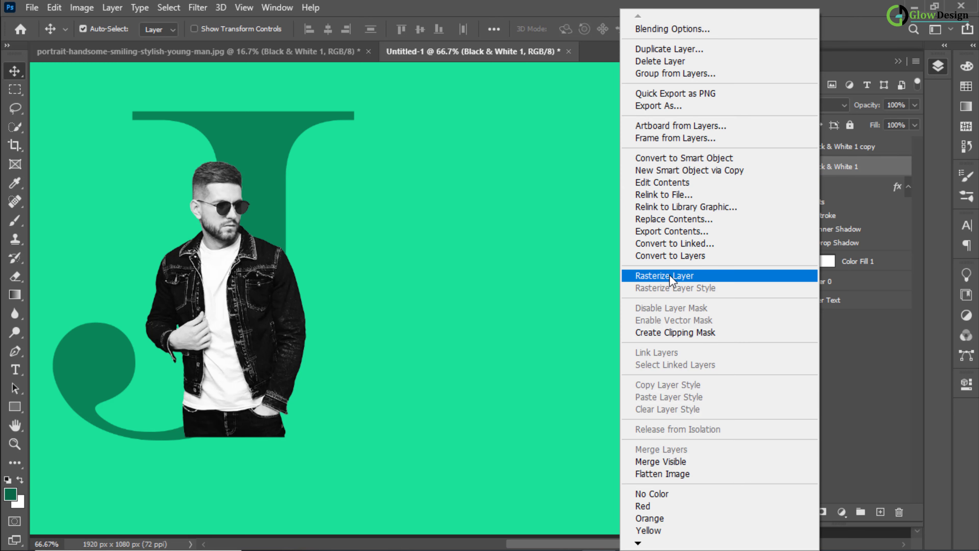
left_click(665, 332)
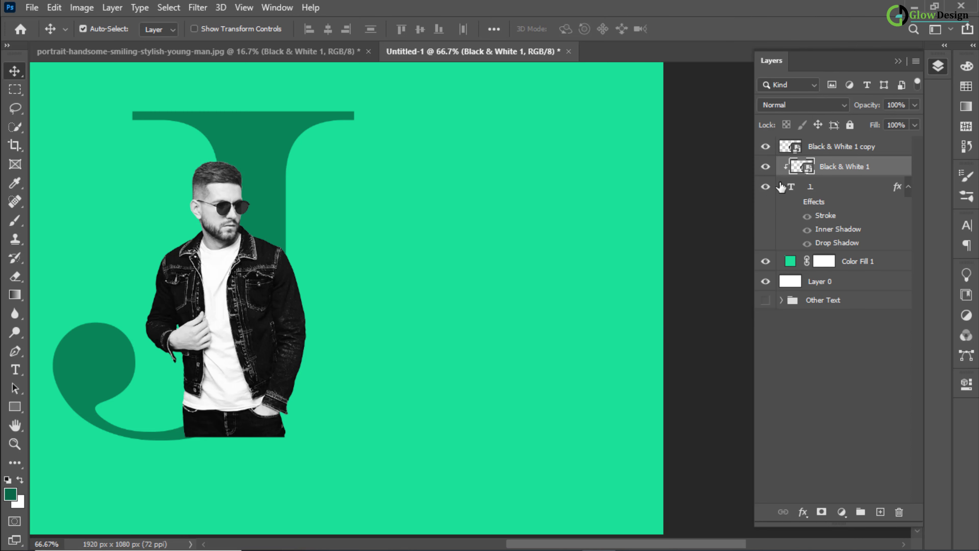
Step: Add a layer mask to the Black & White 1 copy, load the J's pixels as a selection and make that mask active
left_click(822, 150)
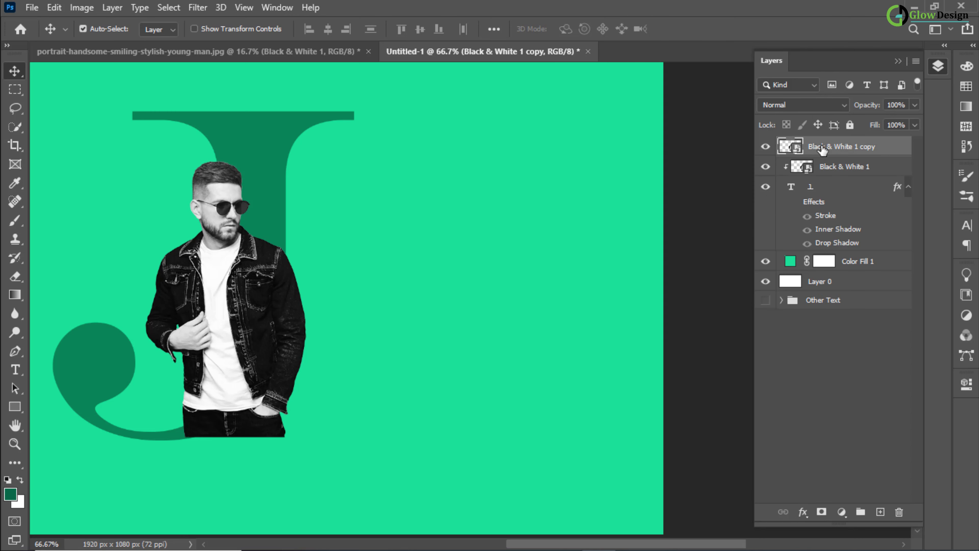
left_click(821, 512)
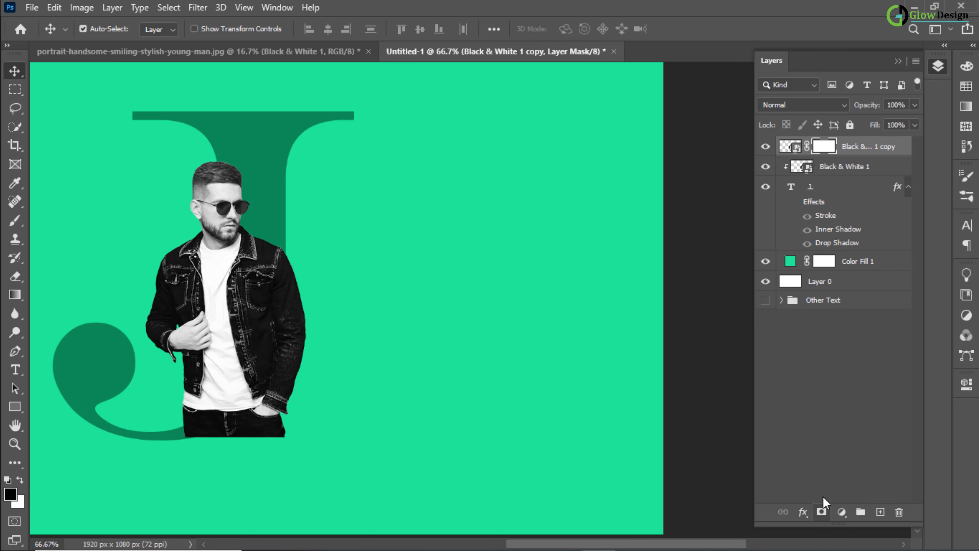
left_click(791, 189)
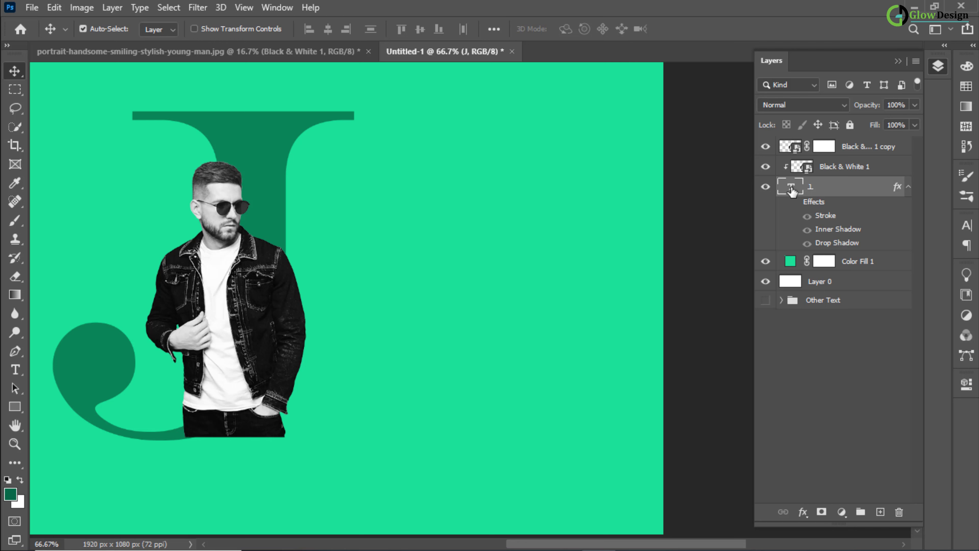
right_click(791, 189)
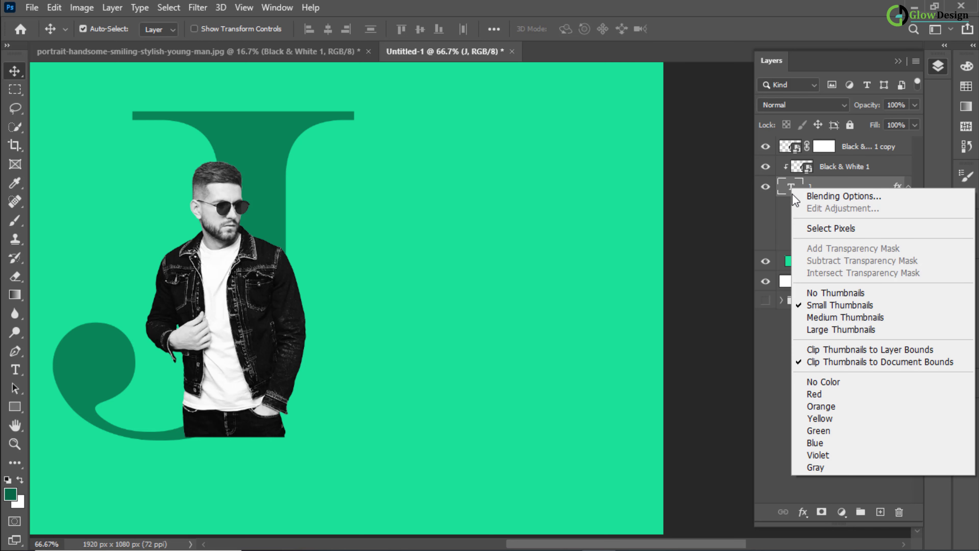
left_click(814, 230)
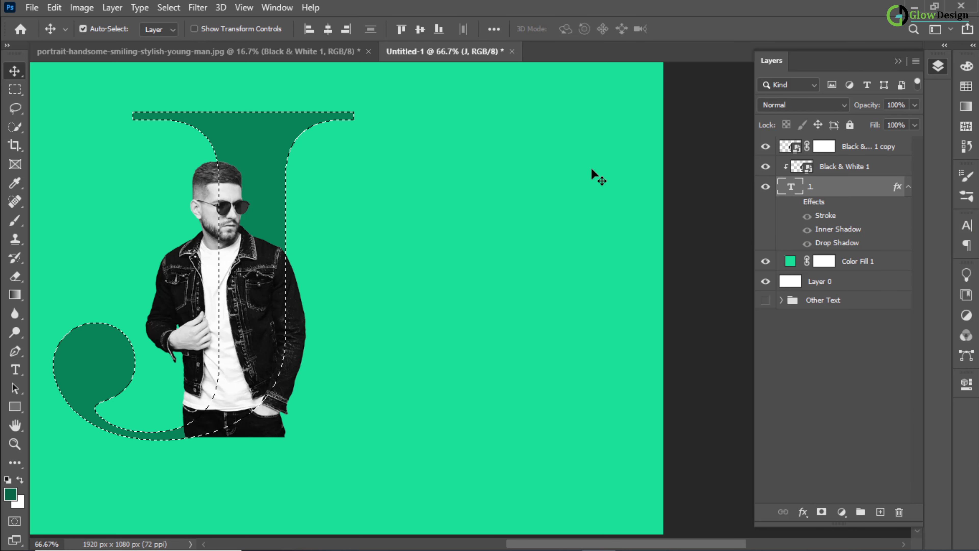
left_click(824, 147)
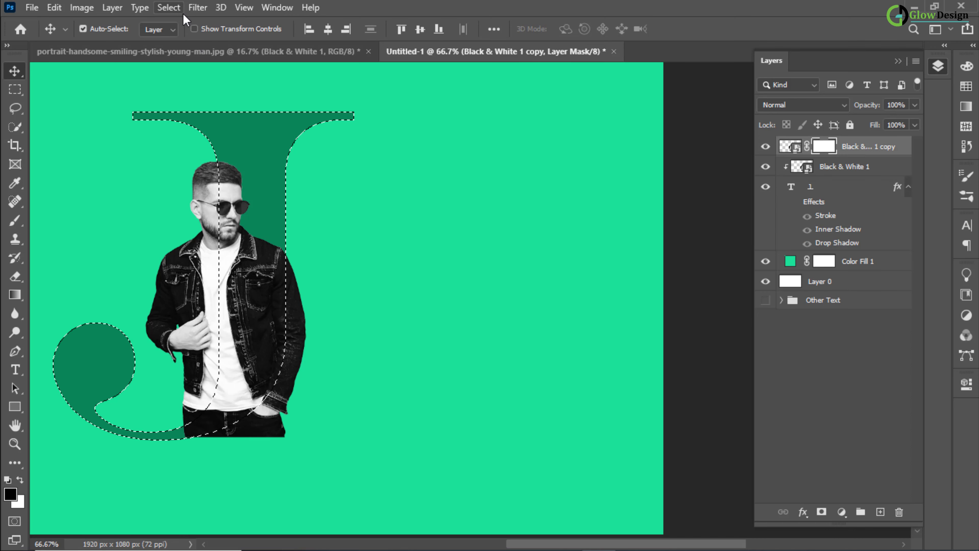
Step: Invert the J-shaped selection and set up the Brush tool with a size of 50 px and 100% hardness
left_click(168, 8)
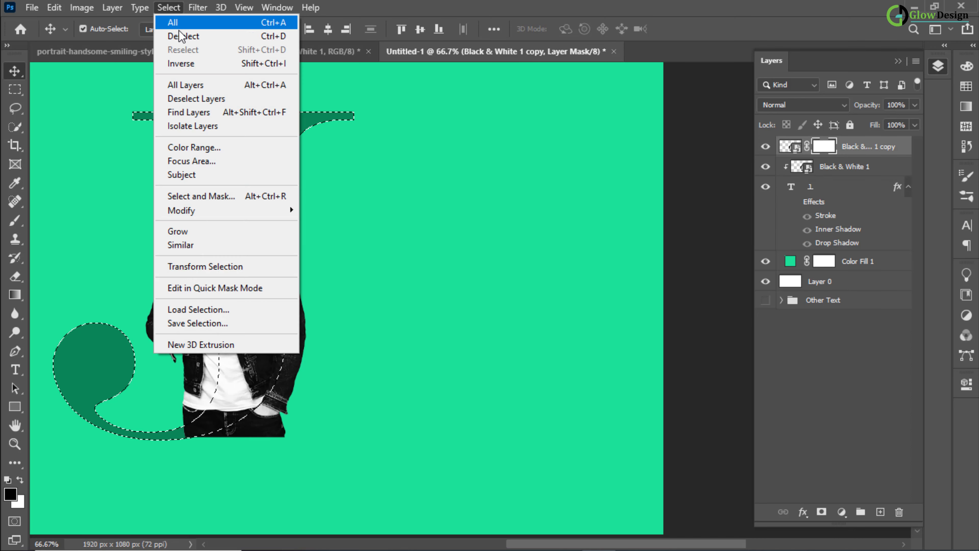
left_click(185, 62)
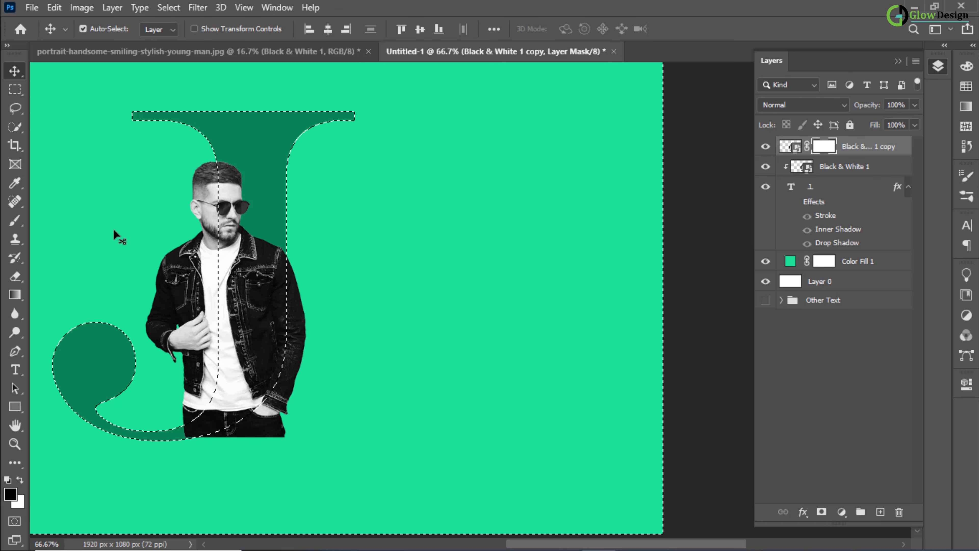
left_click(15, 221)
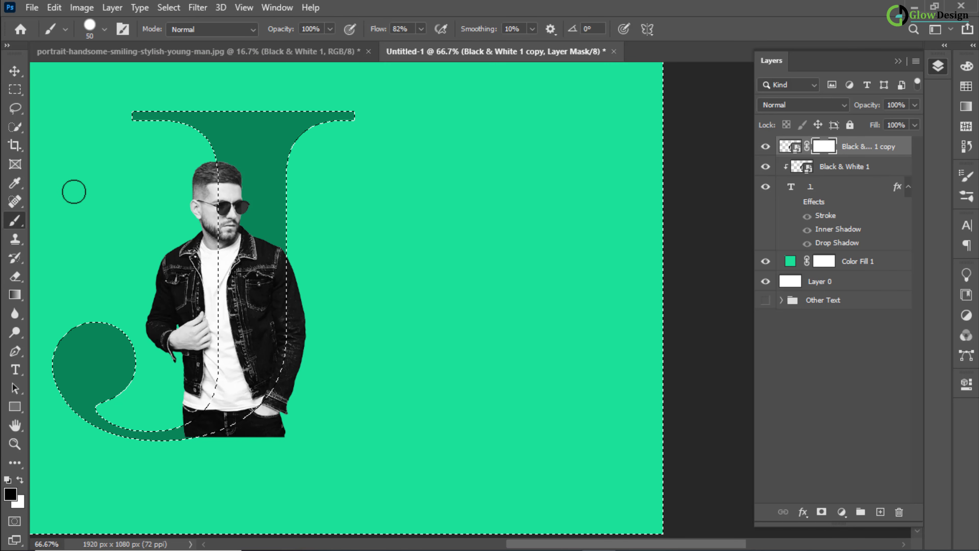
left_click(104, 28)
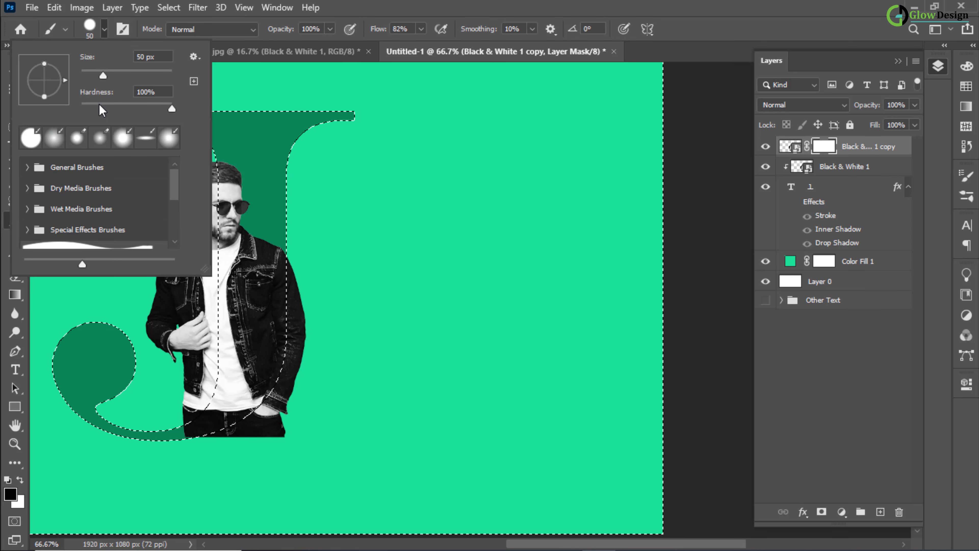
left_click(150, 91)
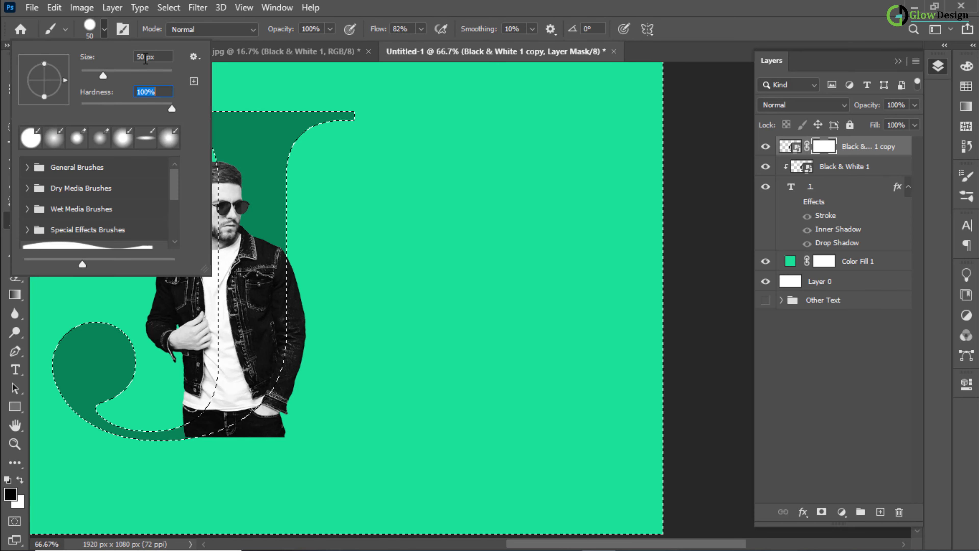
left_click(108, 32)
Step: Paint black on the Black & White 1 copy's mask to hide the sleeve and trousers outside the J's lower-right curve, and deselect
key("ctrl+d")
left_click_drag(271, 181, 420, 195)
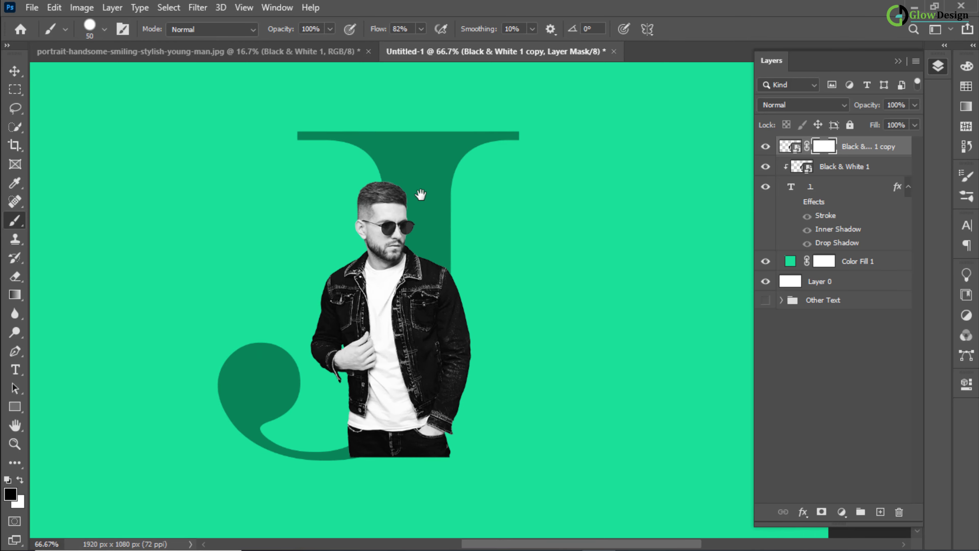
scroll(433, 303, "up", 4)
left_click_drag(431, 297, 431, 213)
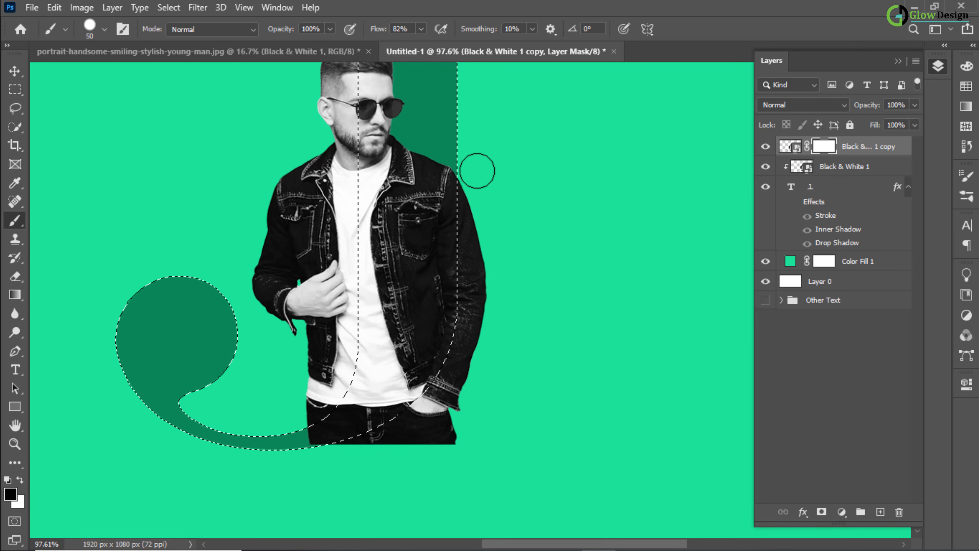
left_click(470, 185)
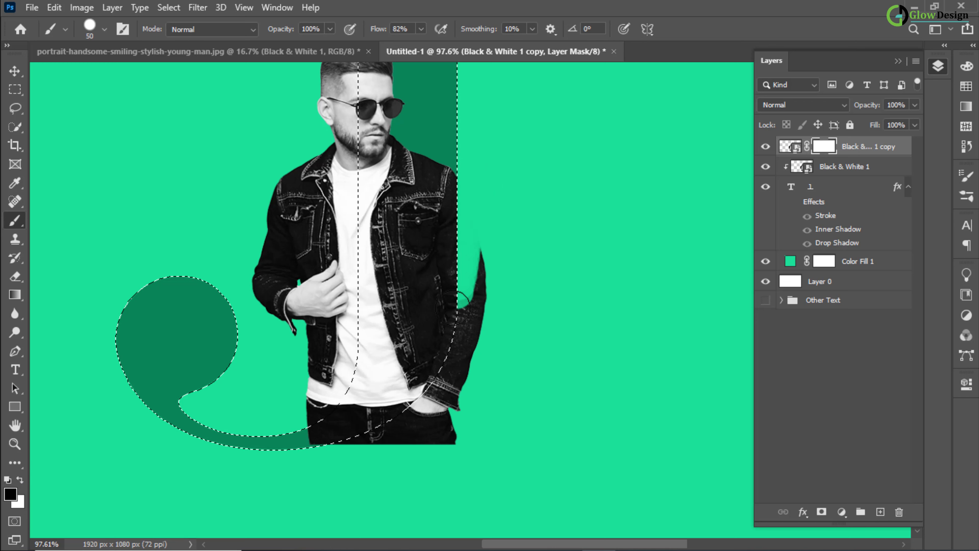
mouse_move(449, 366)
left_mouse_down()
mouse_move(487, 248)
mouse_move(477, 290)
left_mouse_up()
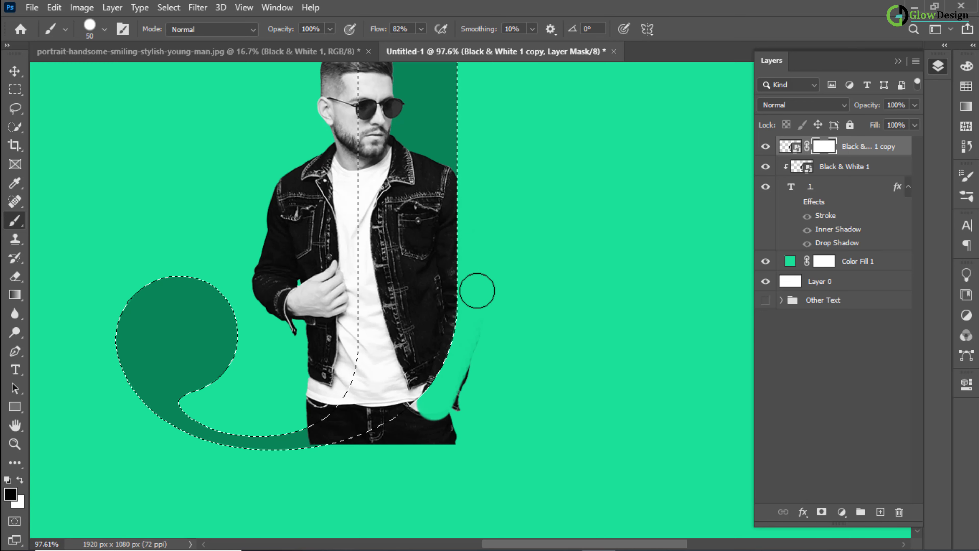
mouse_move(441, 424)
left_mouse_down()
mouse_move(435, 458)
mouse_move(467, 420)
mouse_move(427, 439)
left_mouse_up()
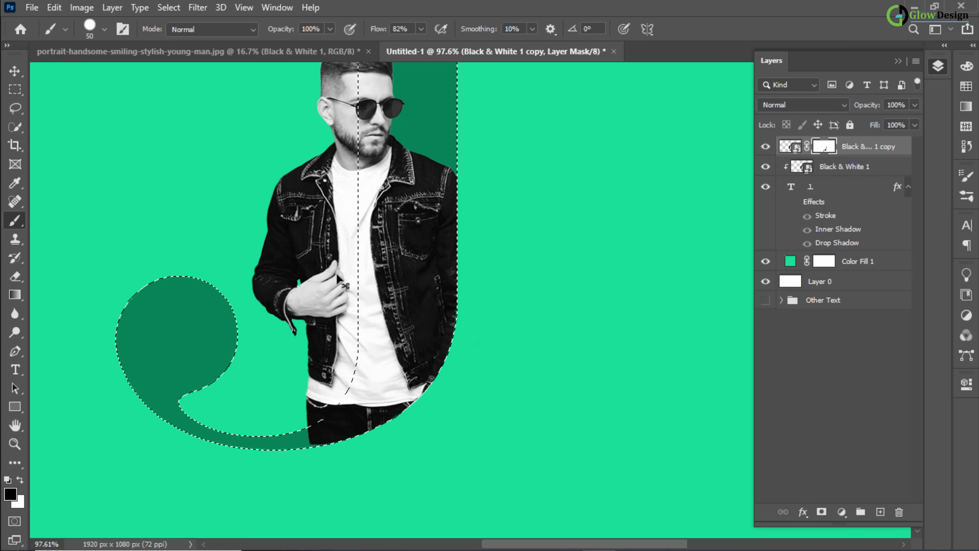
key("ctrl+d")
key("v")
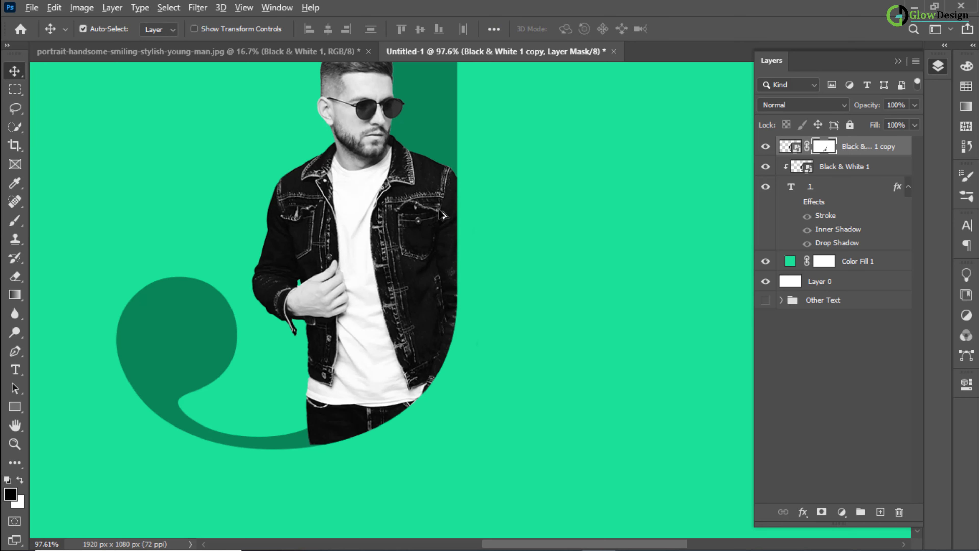
Step: Add a Multiply drop shadow to the Black & White 1 copy with 69% opacity, 43° angle, 14 px distance, 7% spread and 24 px size
scroll(443, 249, "down", 2)
scroll(445, 248, "down", 2)
scroll(534, 248, "up", 1)
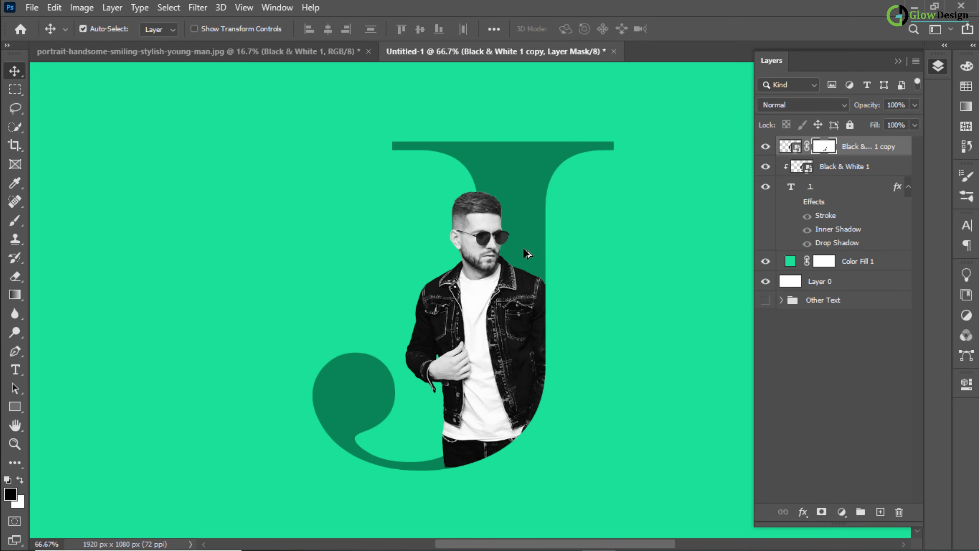
scroll(544, 280, "up", 1)
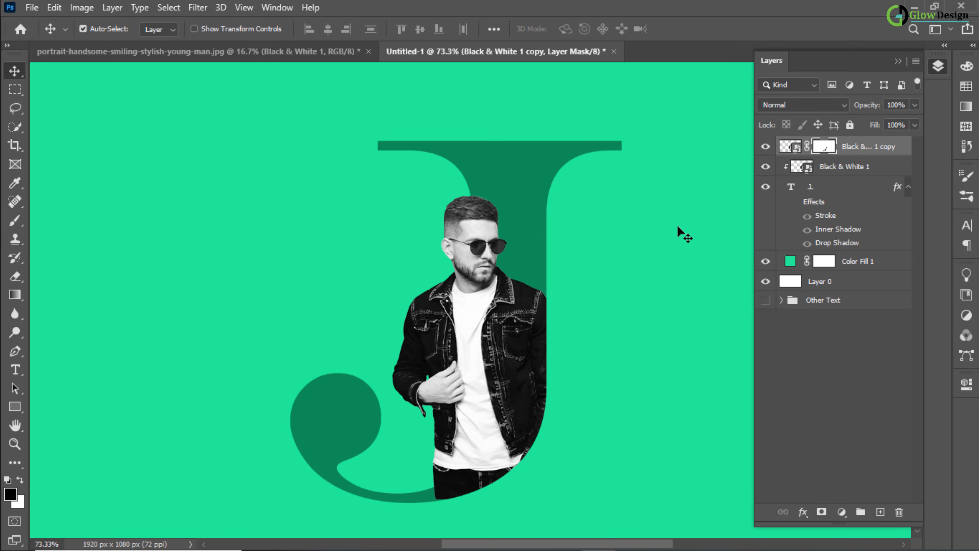
left_click(865, 150)
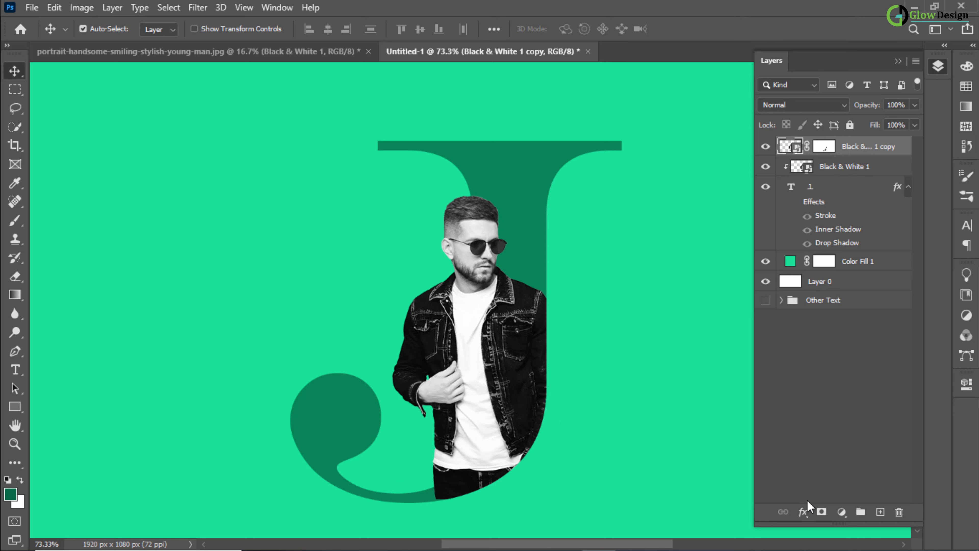
left_click(806, 513)
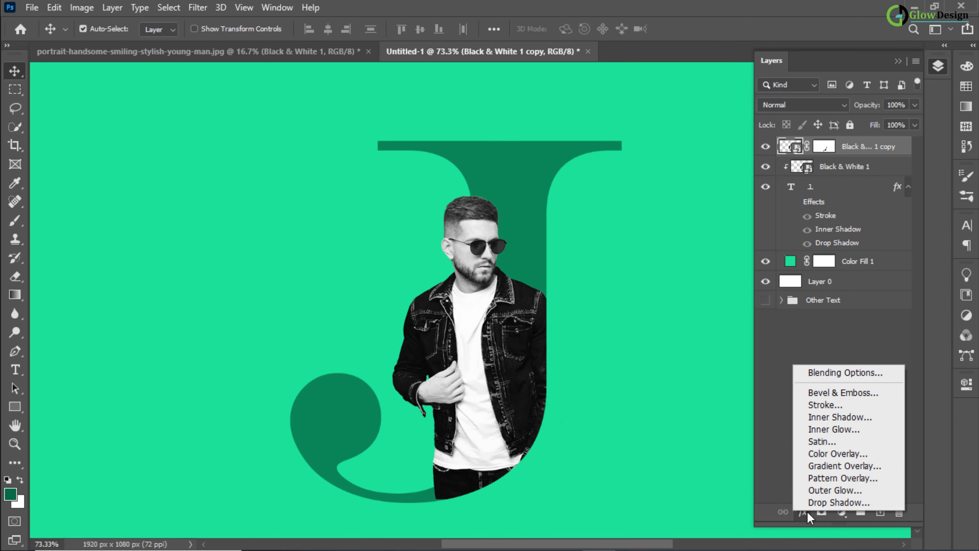
left_click(844, 372)
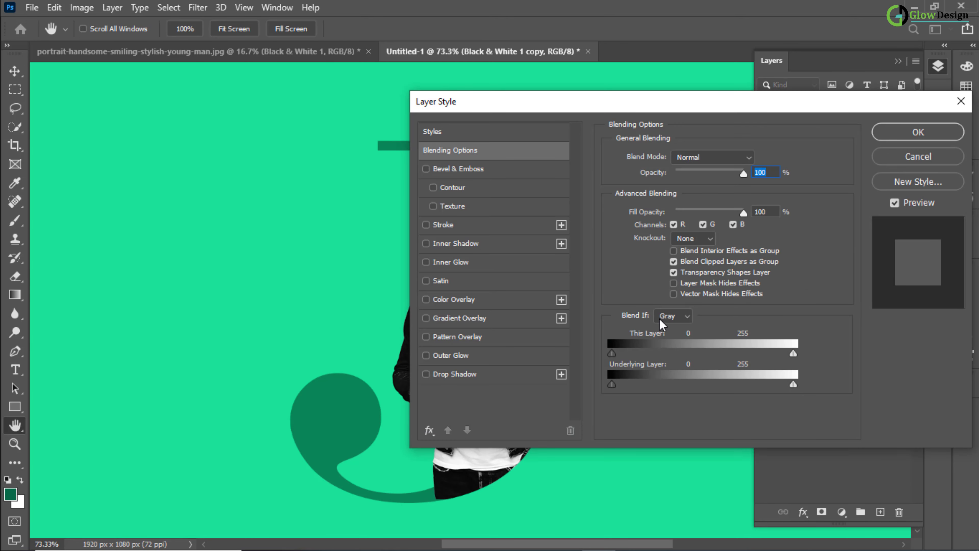
left_click(466, 376)
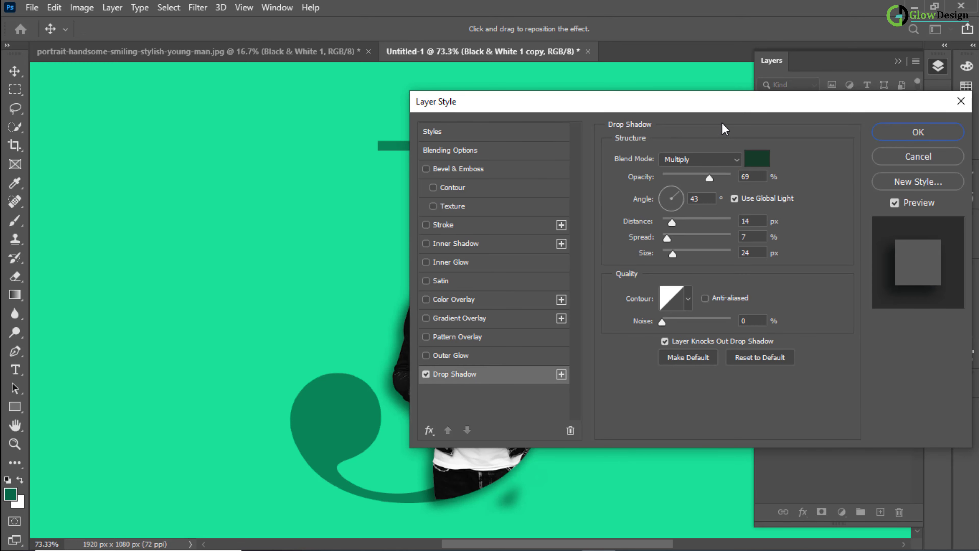
double_click(752, 178)
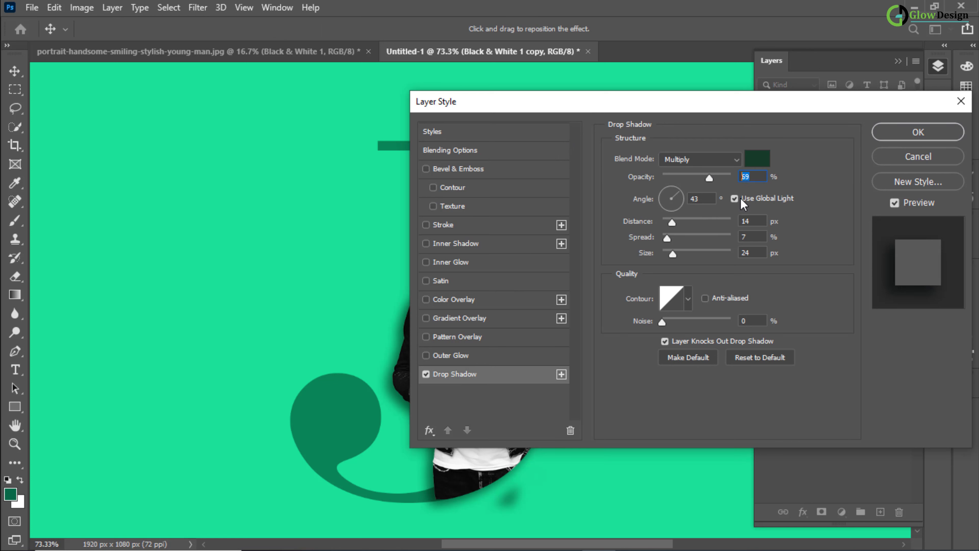
double_click(753, 221)
double_click(756, 237)
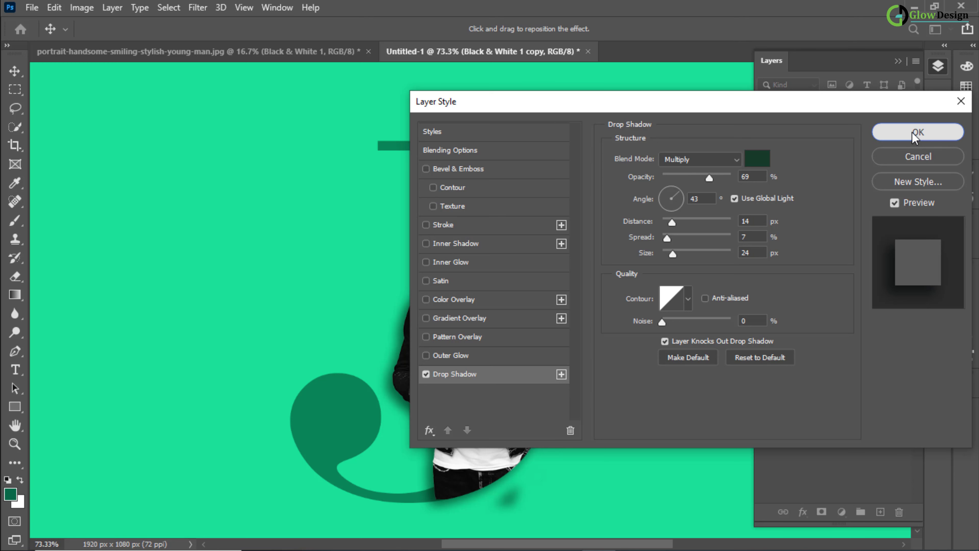
left_click(904, 132)
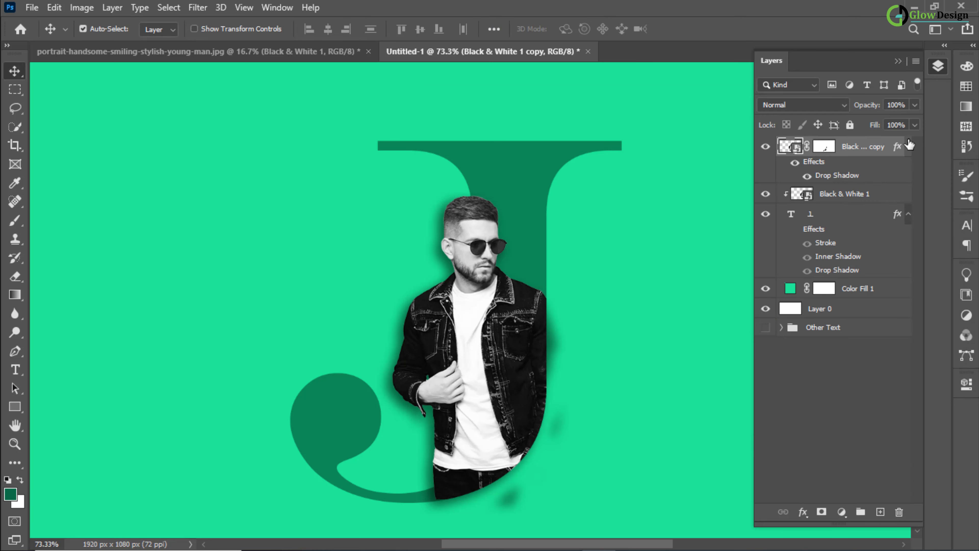
Step: Paint black on the Black & White 1 copy's layer mask to remove the stray shadow beside the J's lower-right curve
left_click(824, 146)
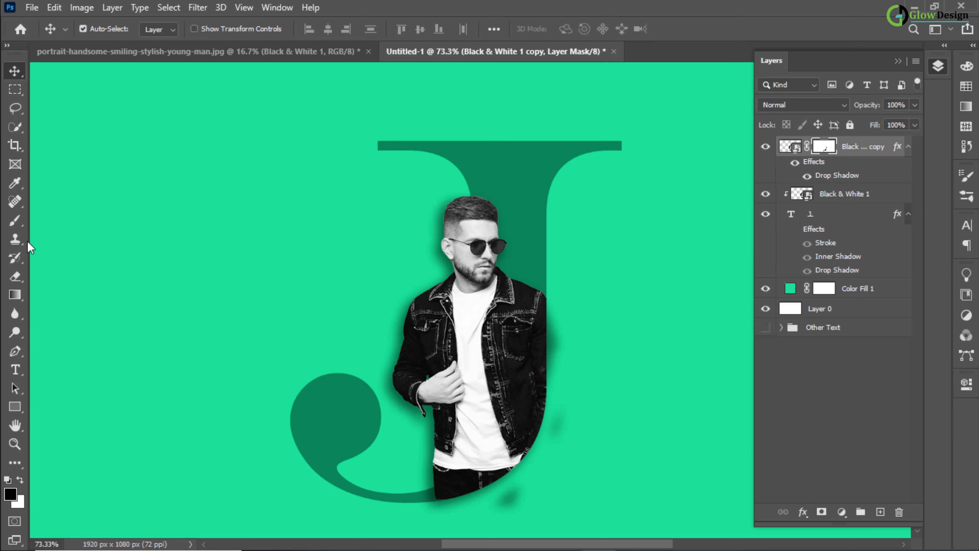
left_click(16, 221)
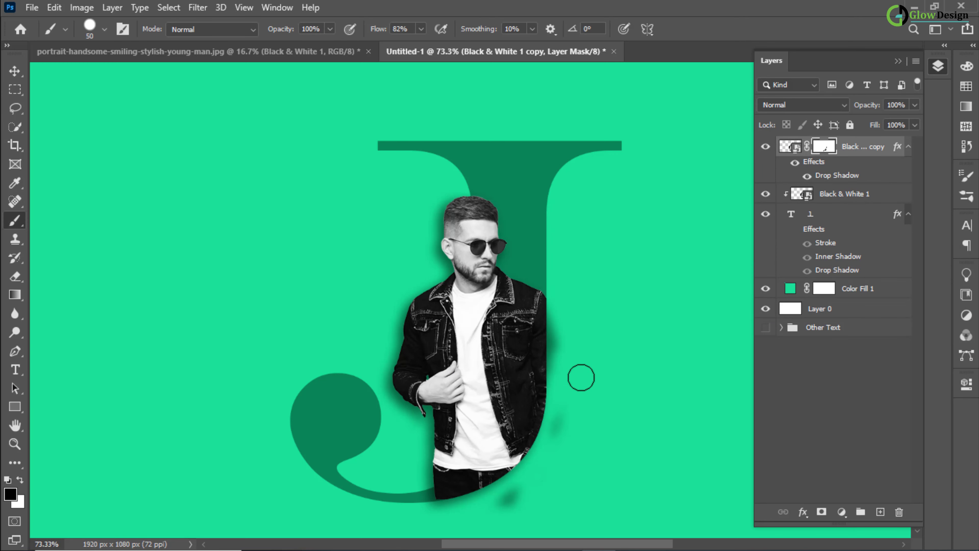
scroll(579, 372, "down", 3)
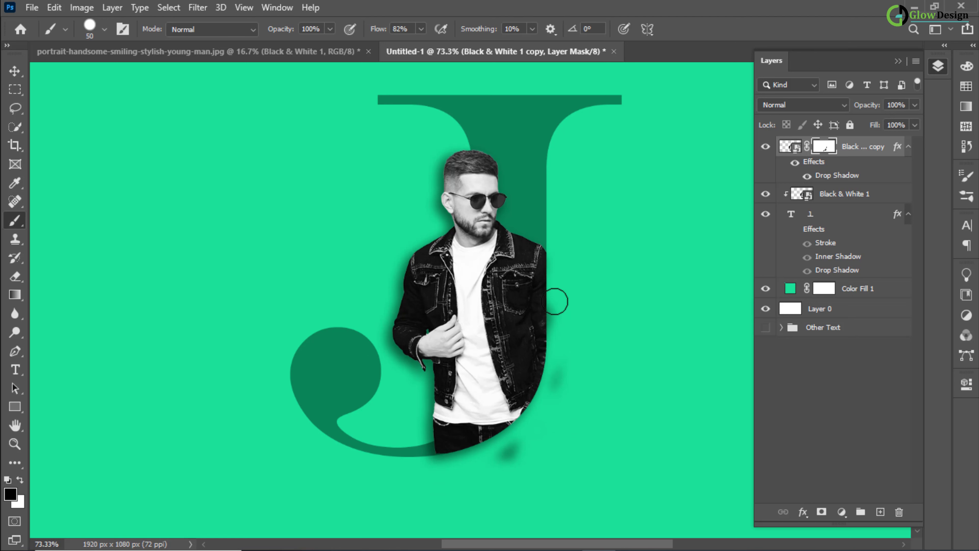
mouse_move(555, 300)
left_mouse_down()
mouse_move(545, 399)
mouse_move(529, 428)
mouse_move(484, 457)
mouse_move(419, 469)
left_mouse_up()
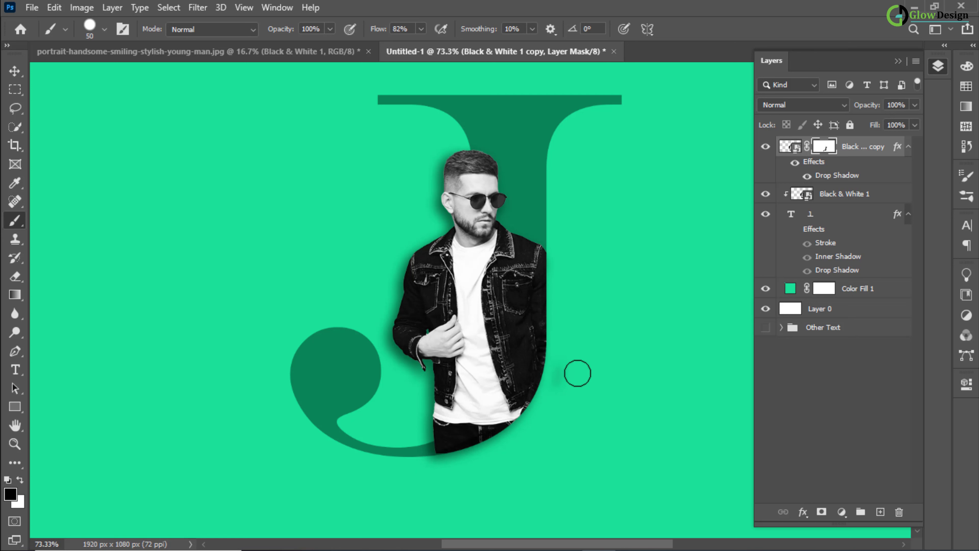
key("v")
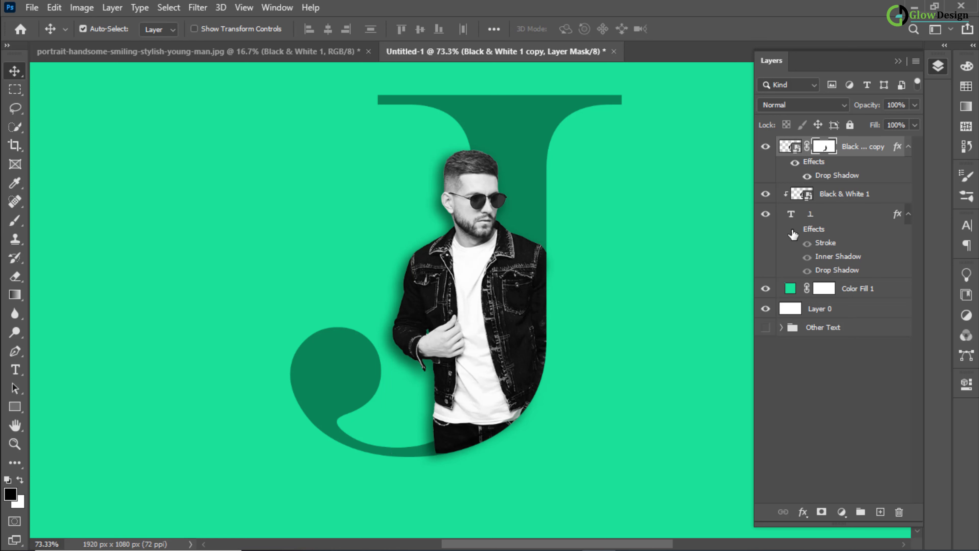
Step: Turn the J layer's effects back on and deselect all layers
left_click(794, 231)
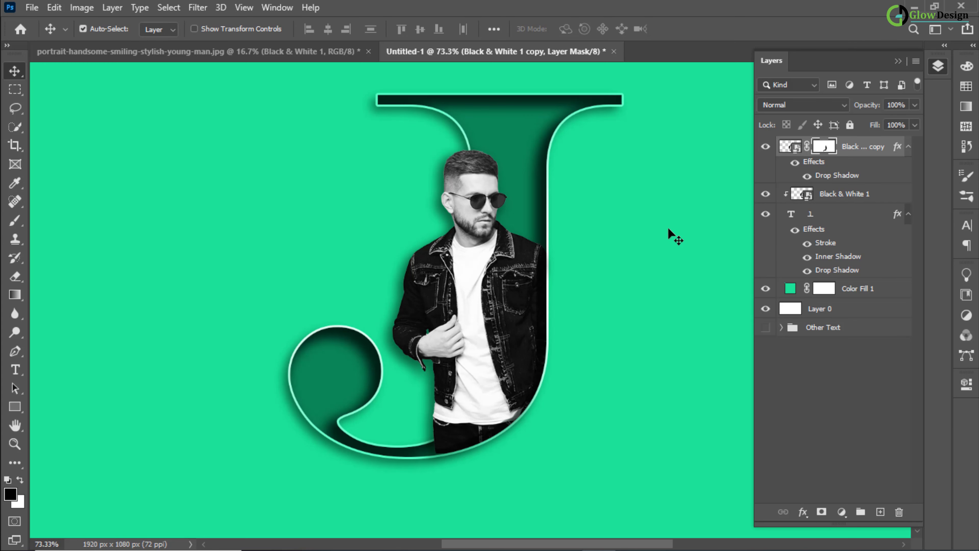
left_click(821, 376)
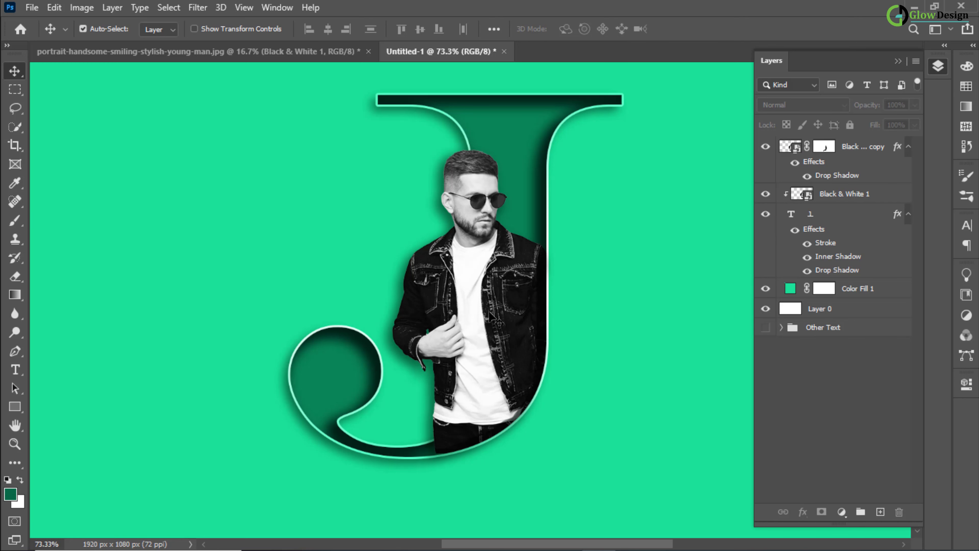
scroll(489, 318, "down", 3)
scroll(483, 315, "down", 1)
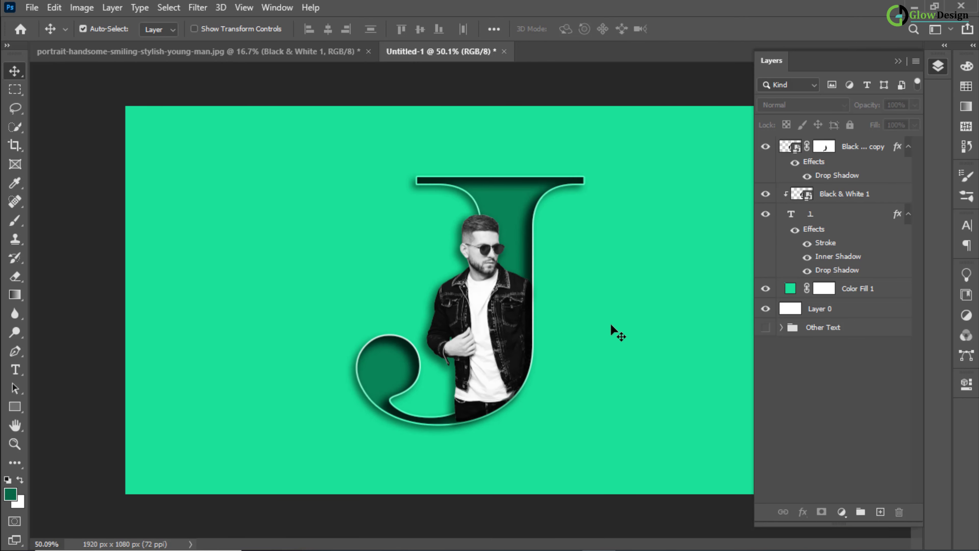
Step: Make the Other Text group visible and move it to the top of the layer stack
left_click(820, 331)
left_click(766, 330)
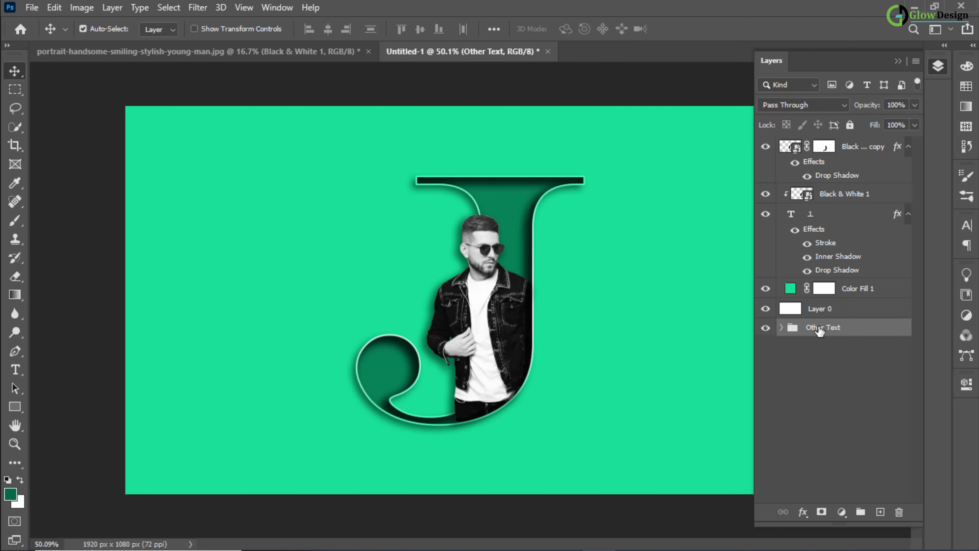
left_click_drag(821, 331, 821, 136)
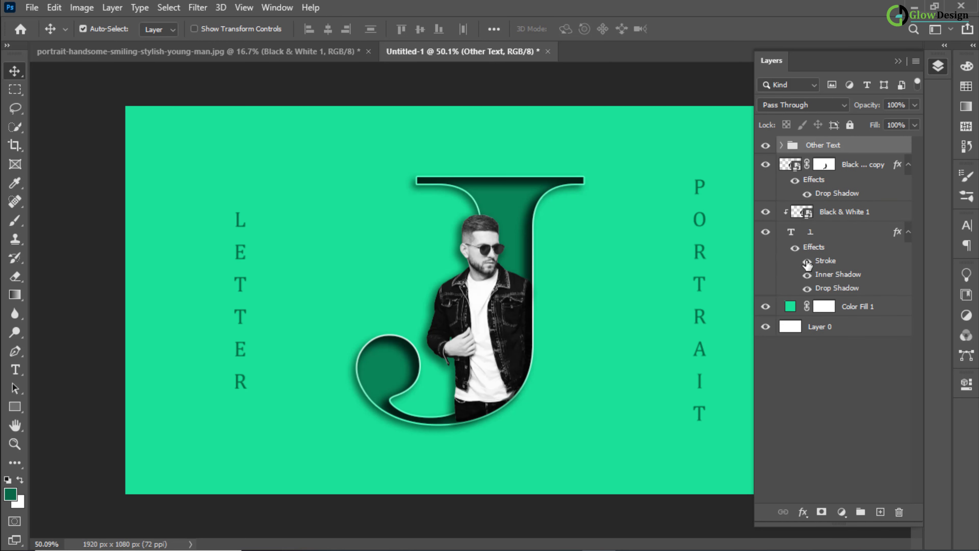
left_click(815, 358)
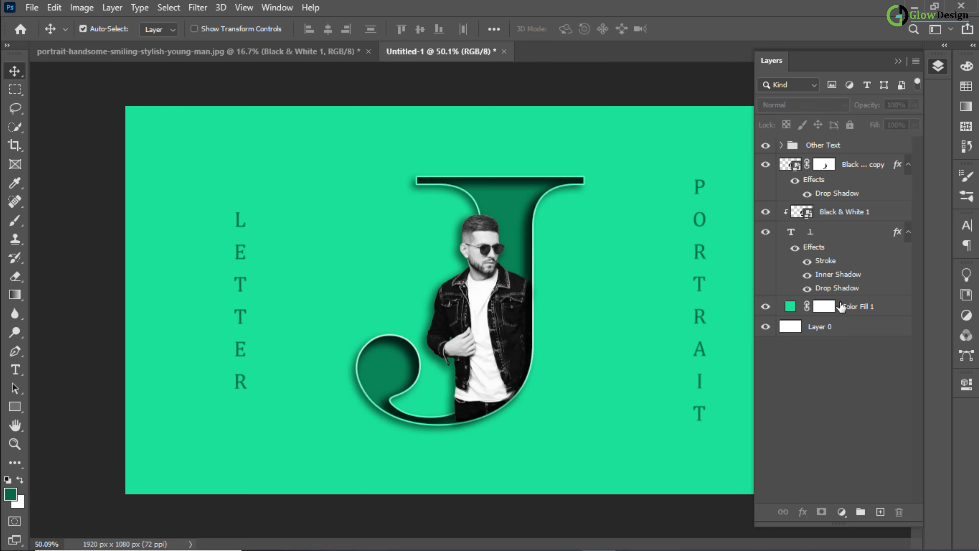
Step: Select the Portrait and LETTER layers inside the Other Text group and set the foreground color to dark green #024b34
left_click(782, 145)
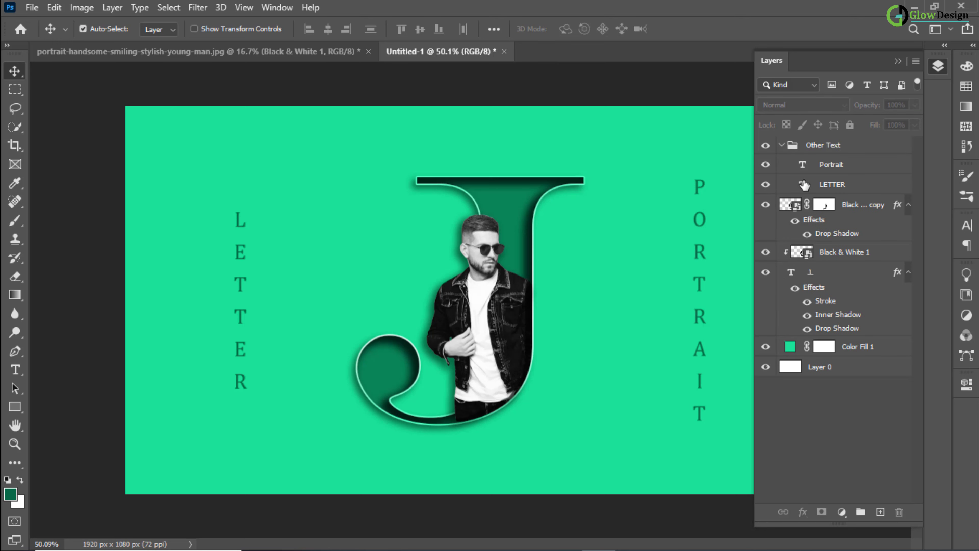
left_click(829, 170)
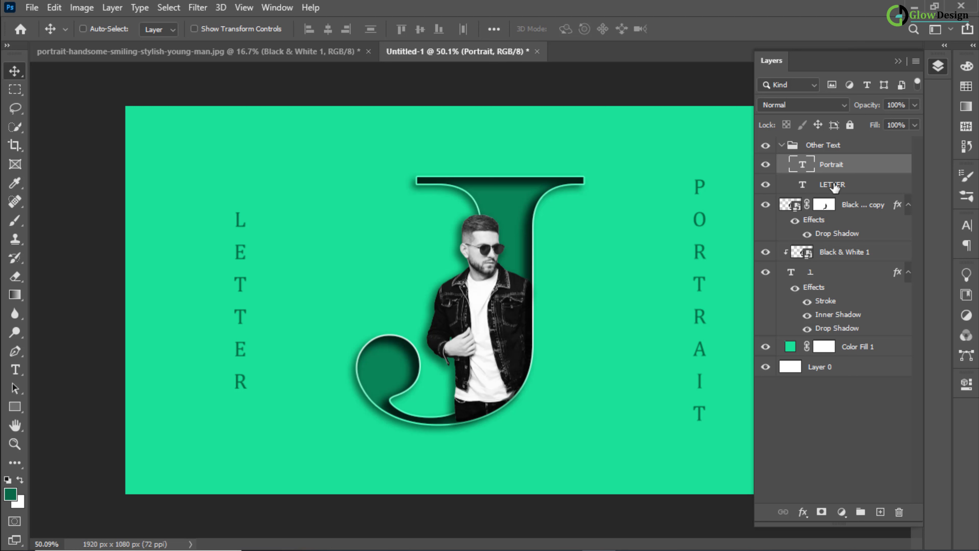
left_click(834, 188, "ctrl")
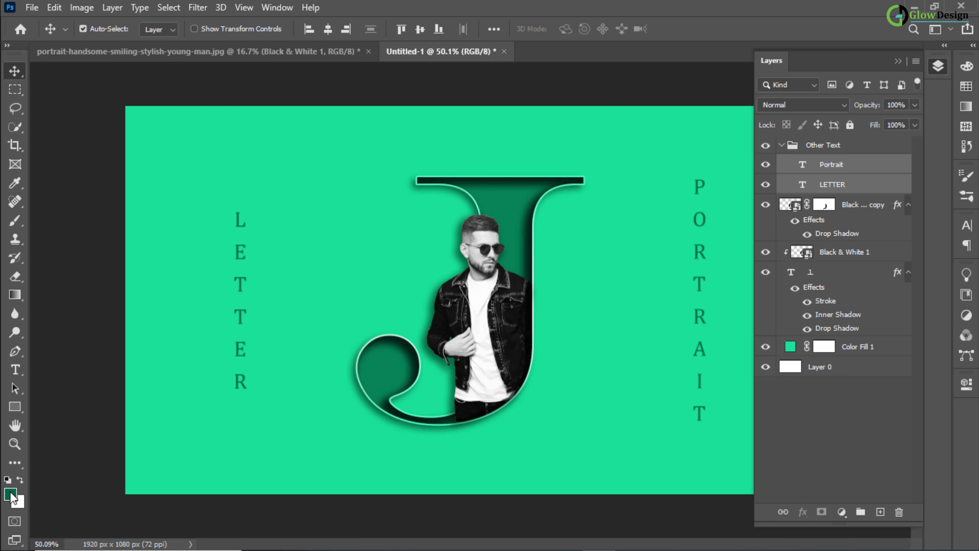
left_click(10, 495)
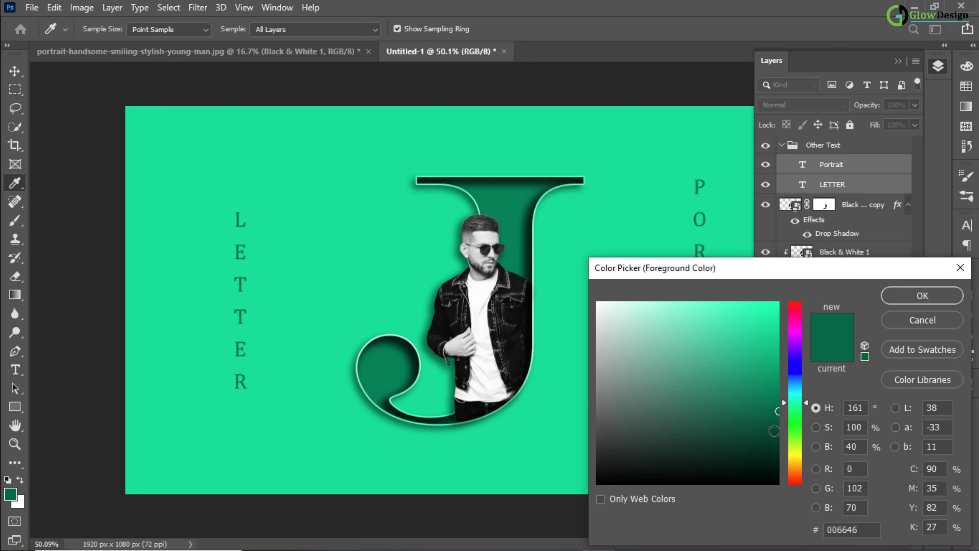
left_click(775, 435)
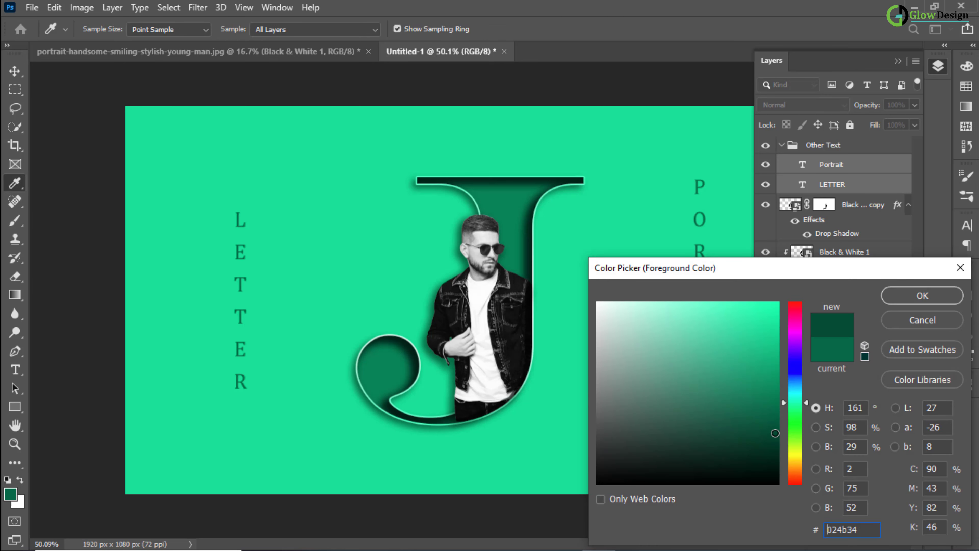
left_click(914, 297)
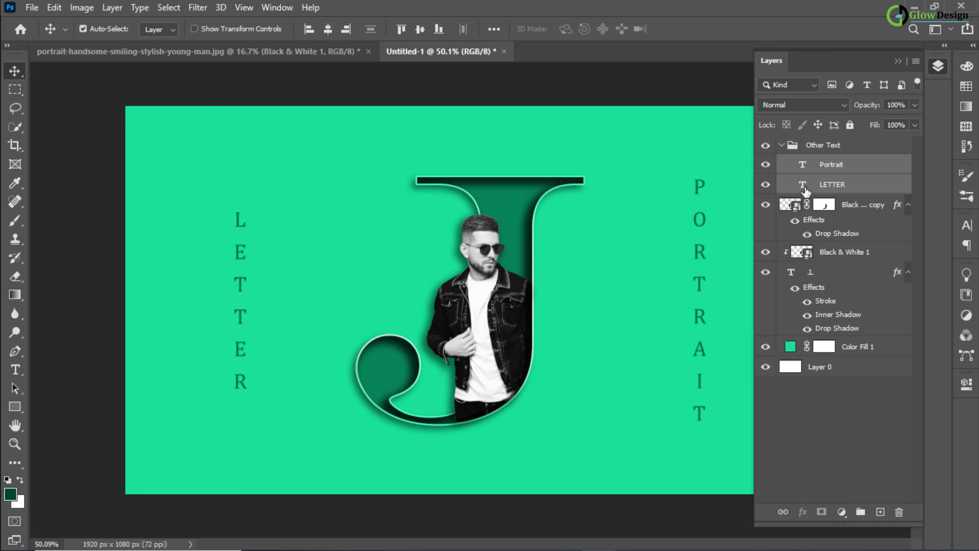
Step: Recolor all of the vertical PORTRAIT text with the dark green foreground color and commit the text edit
double_click(830, 164)
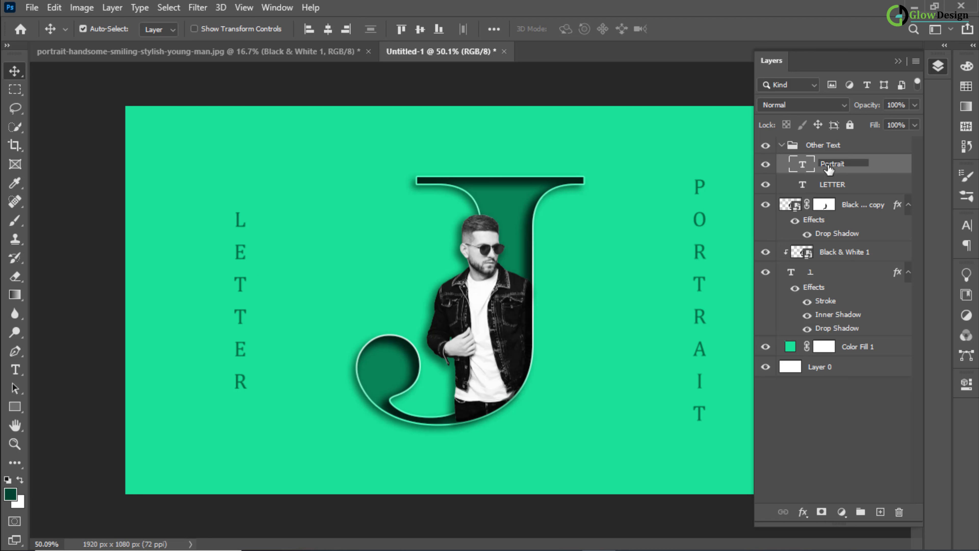
double_click(795, 171)
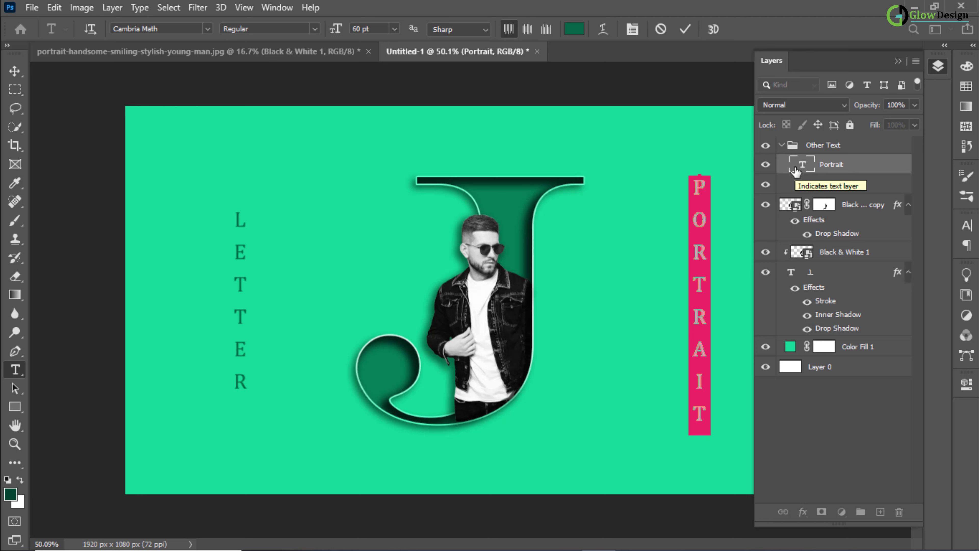
key("alt+BackSpace")
left_click(685, 29)
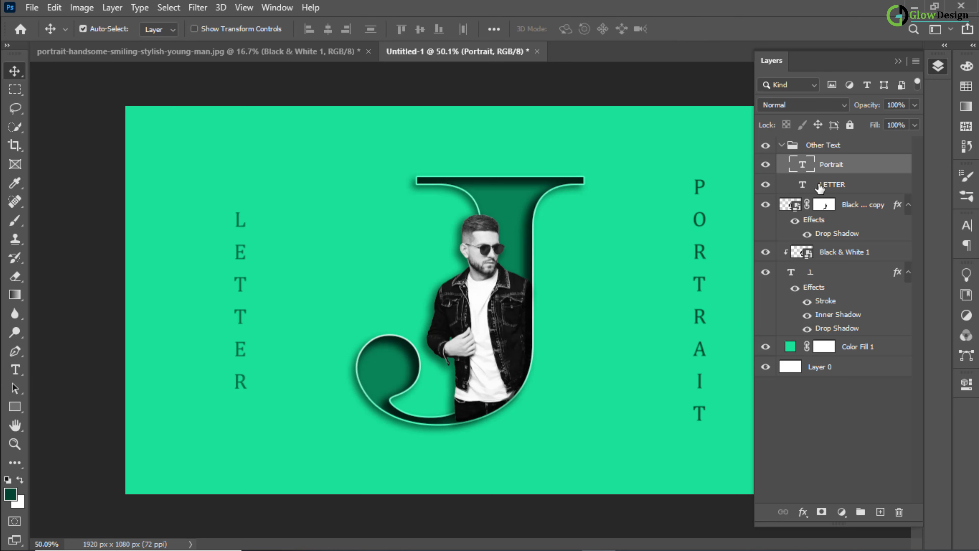
Step: Recolor the vertical LETTER text with the dark green foreground color, and deselect all layers and uncover the full canvas
double_click(802, 185)
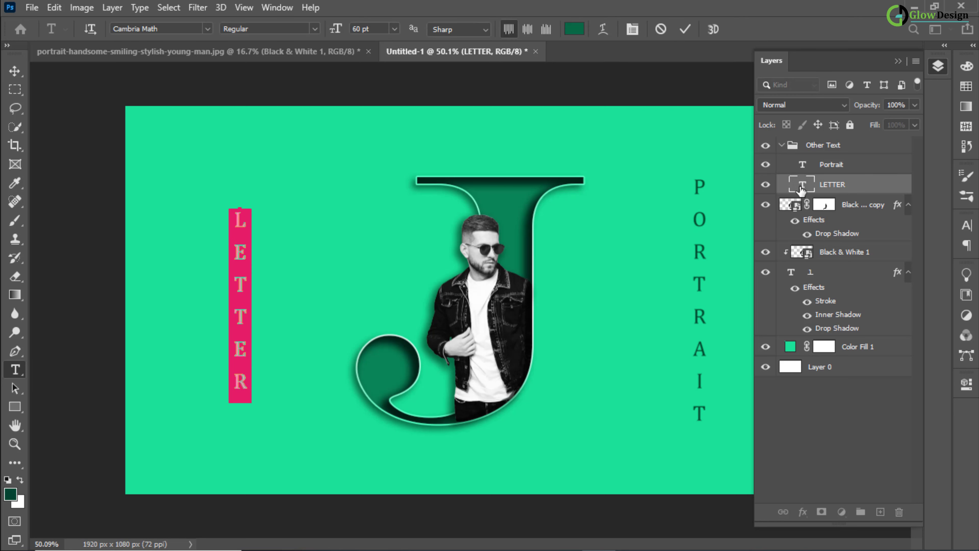
left_click(685, 29)
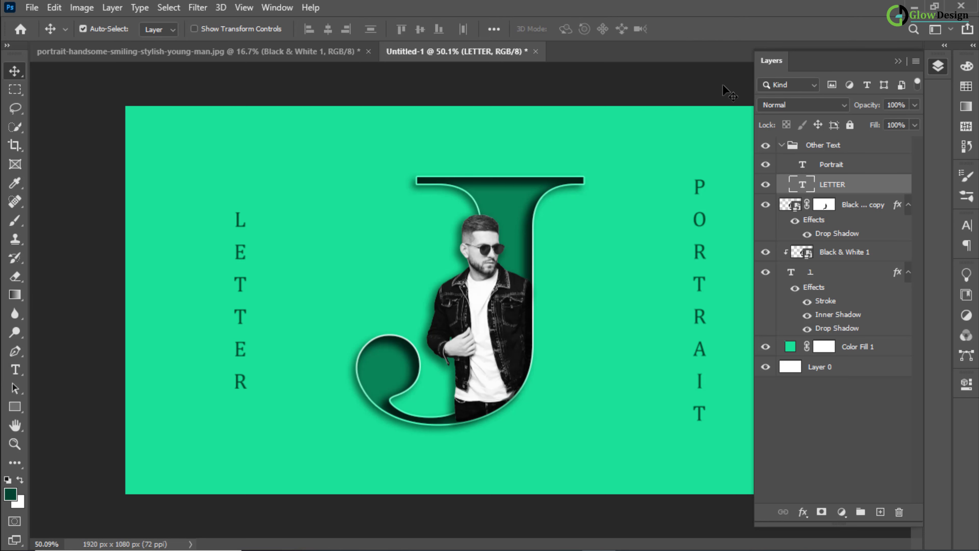
left_click(851, 425)
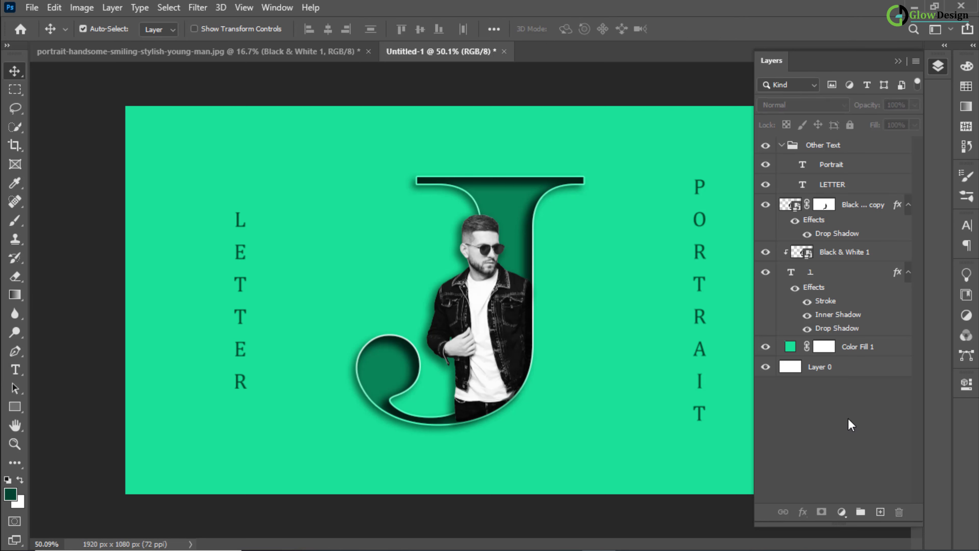
left_click(899, 60)
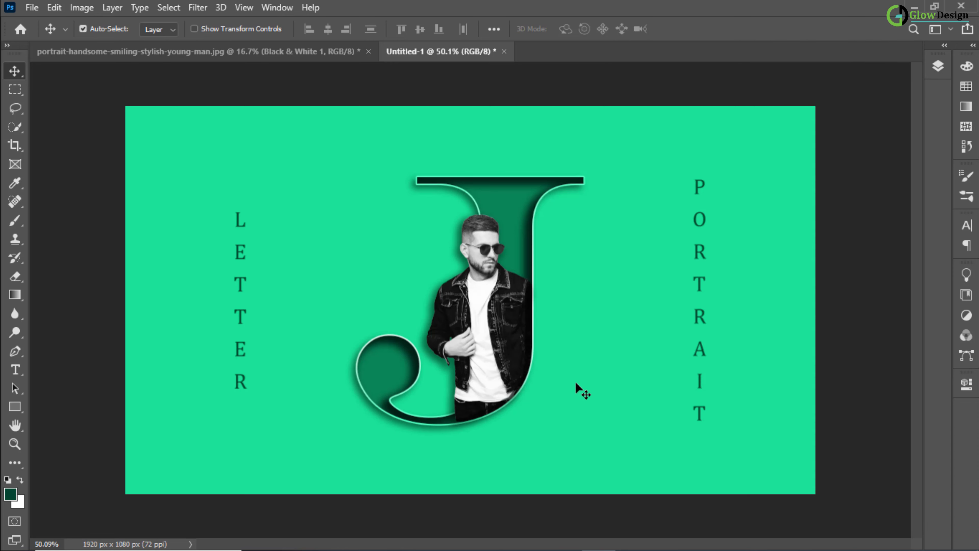